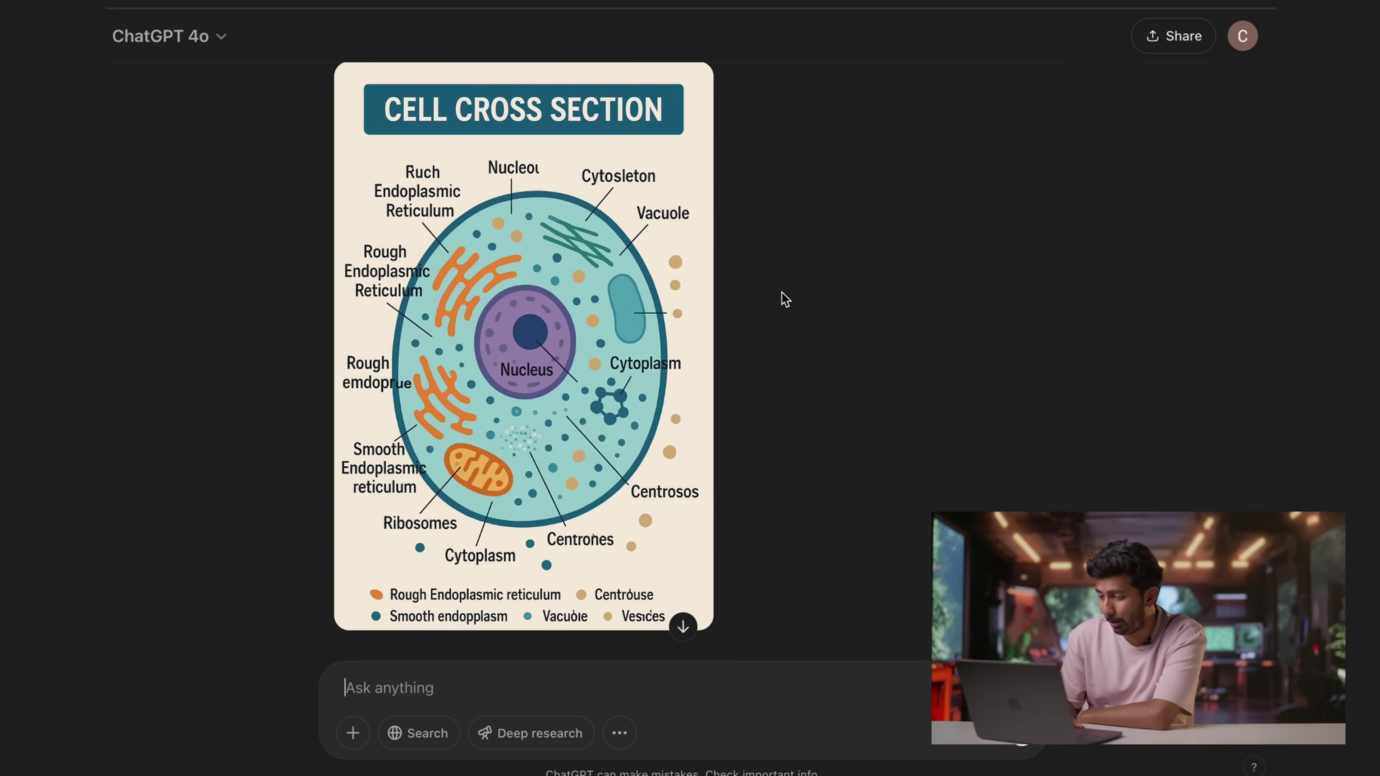
mouse_move(698, 340)
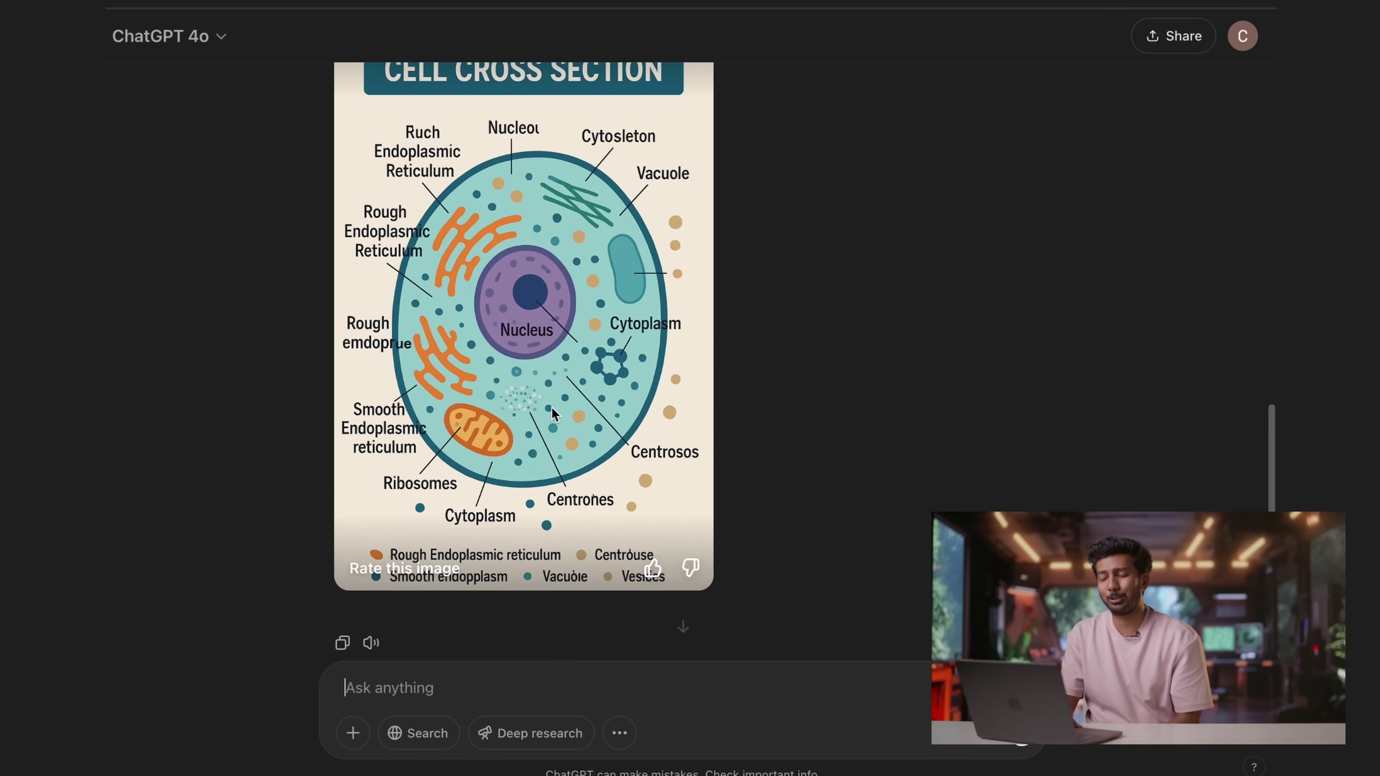
scroll(551, 407, "up", 2)
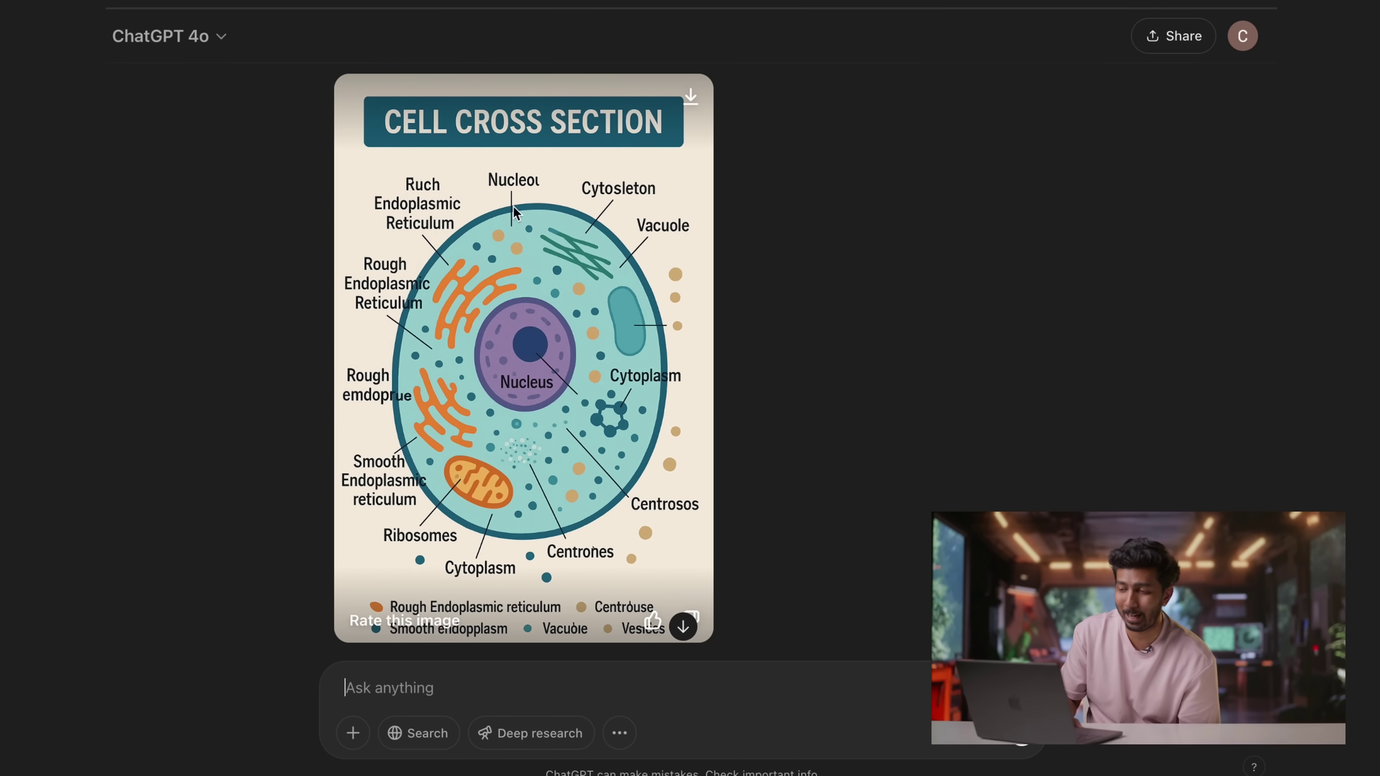
scroll(656, 298, "up", 7)
scroll(656, 300, "down", 5)
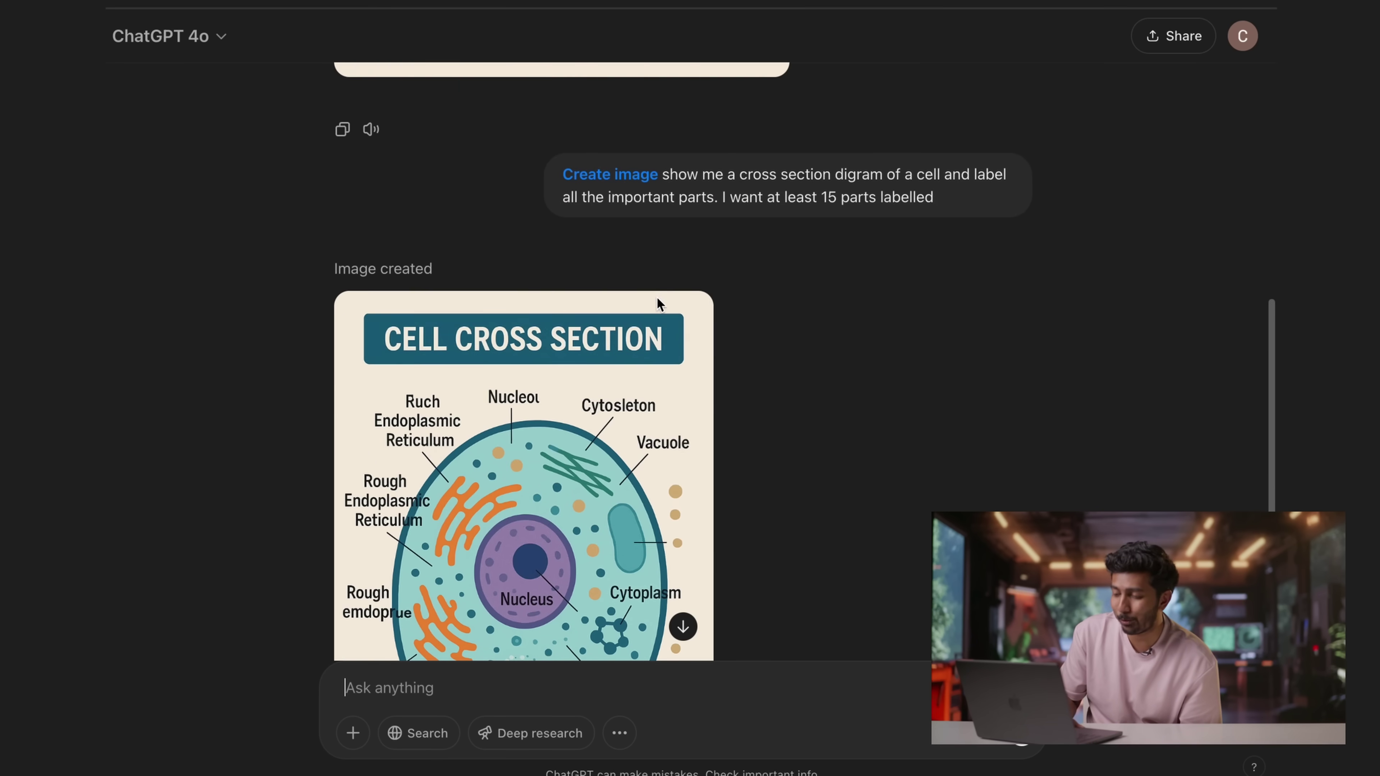
scroll(656, 305, "down", 3)
scroll(657, 305, "down", 5)
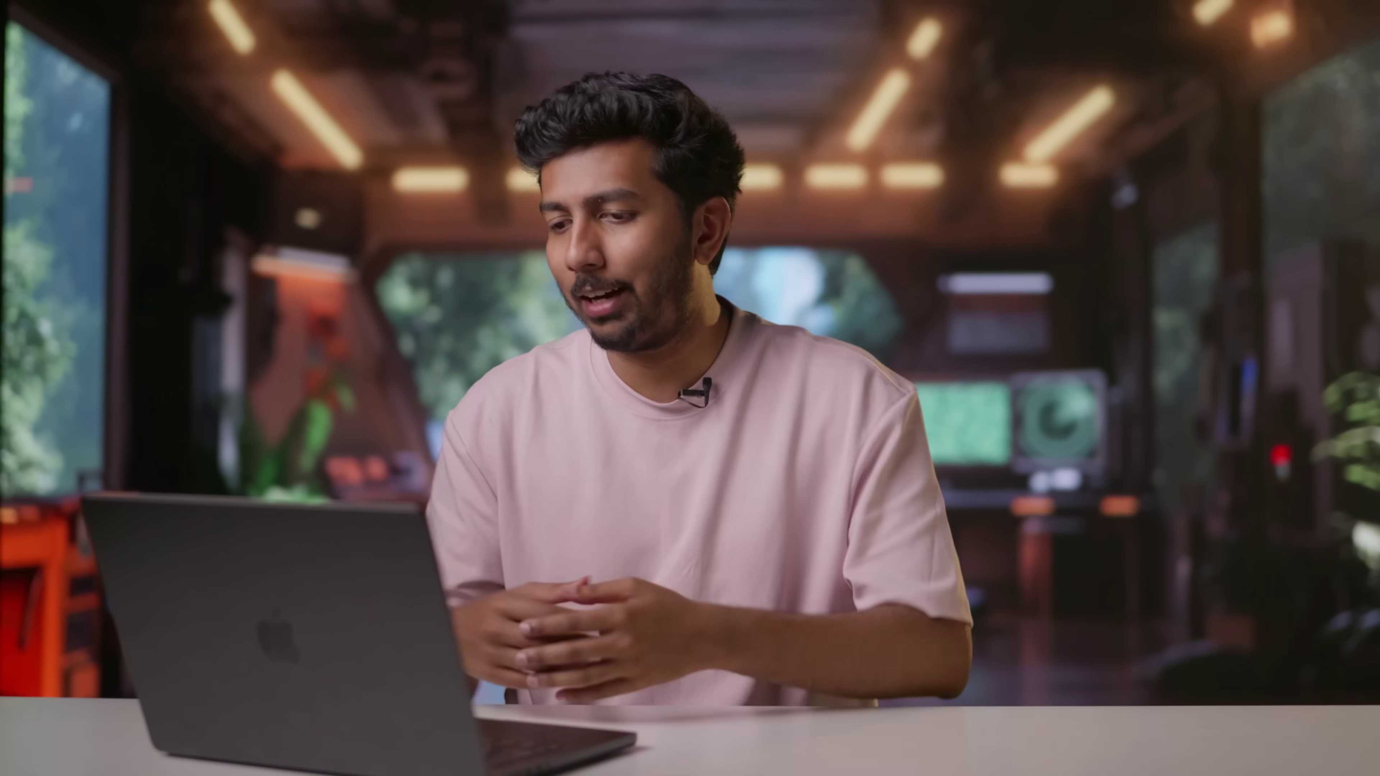
- Generate a five-dish Italian restaurant menu image with pictures and descriptions, view it, then paste in the Goa seafood prompt
type("a")
type("ke a re")
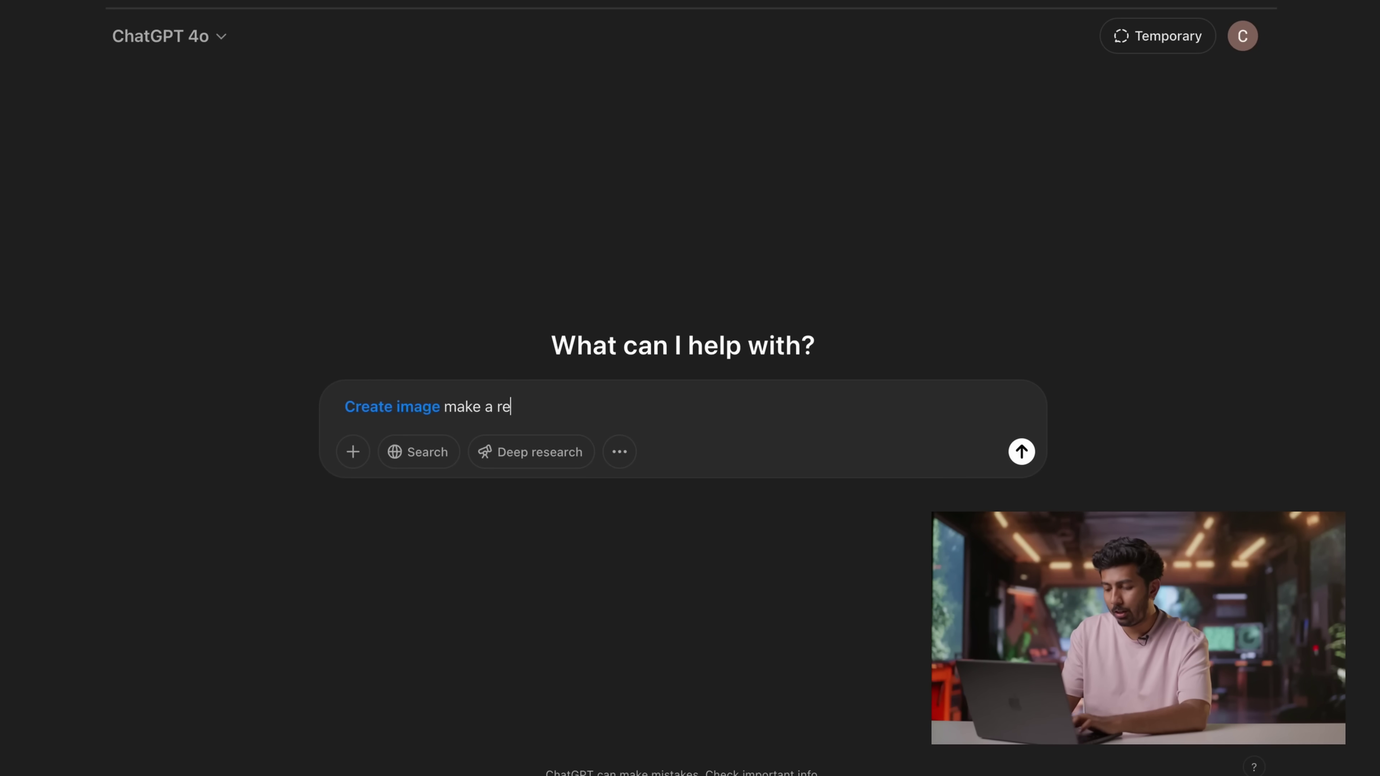
type("staurant menu with")
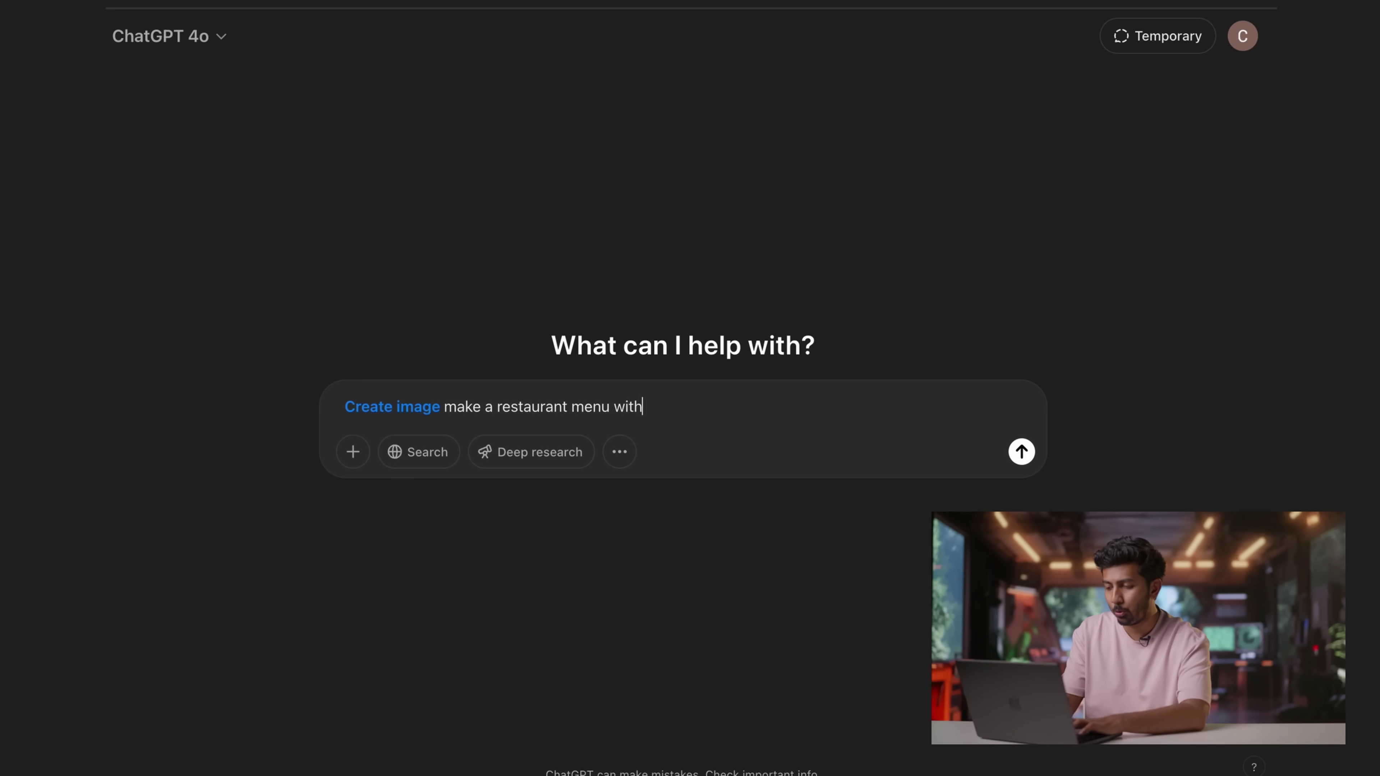
type(" 5 items")
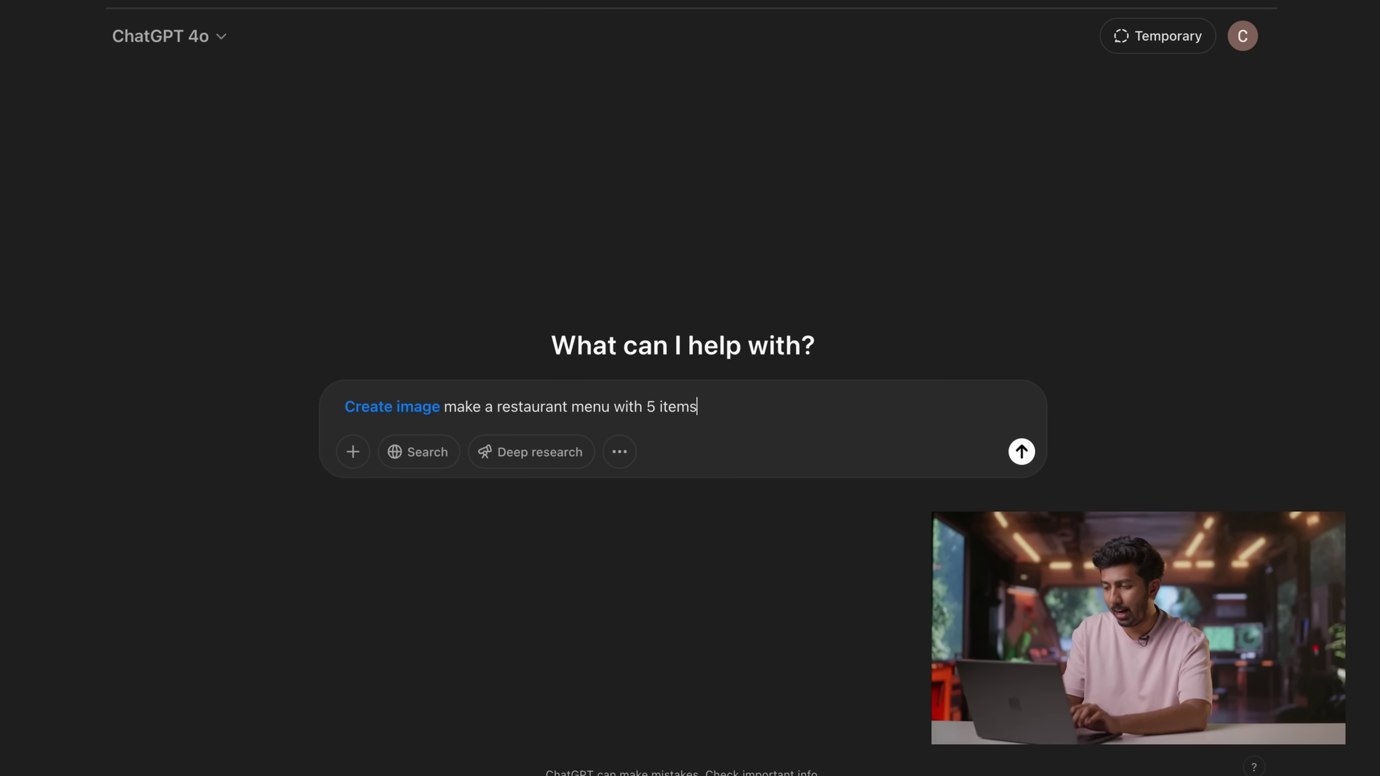
type(" with images, names of dishes a")
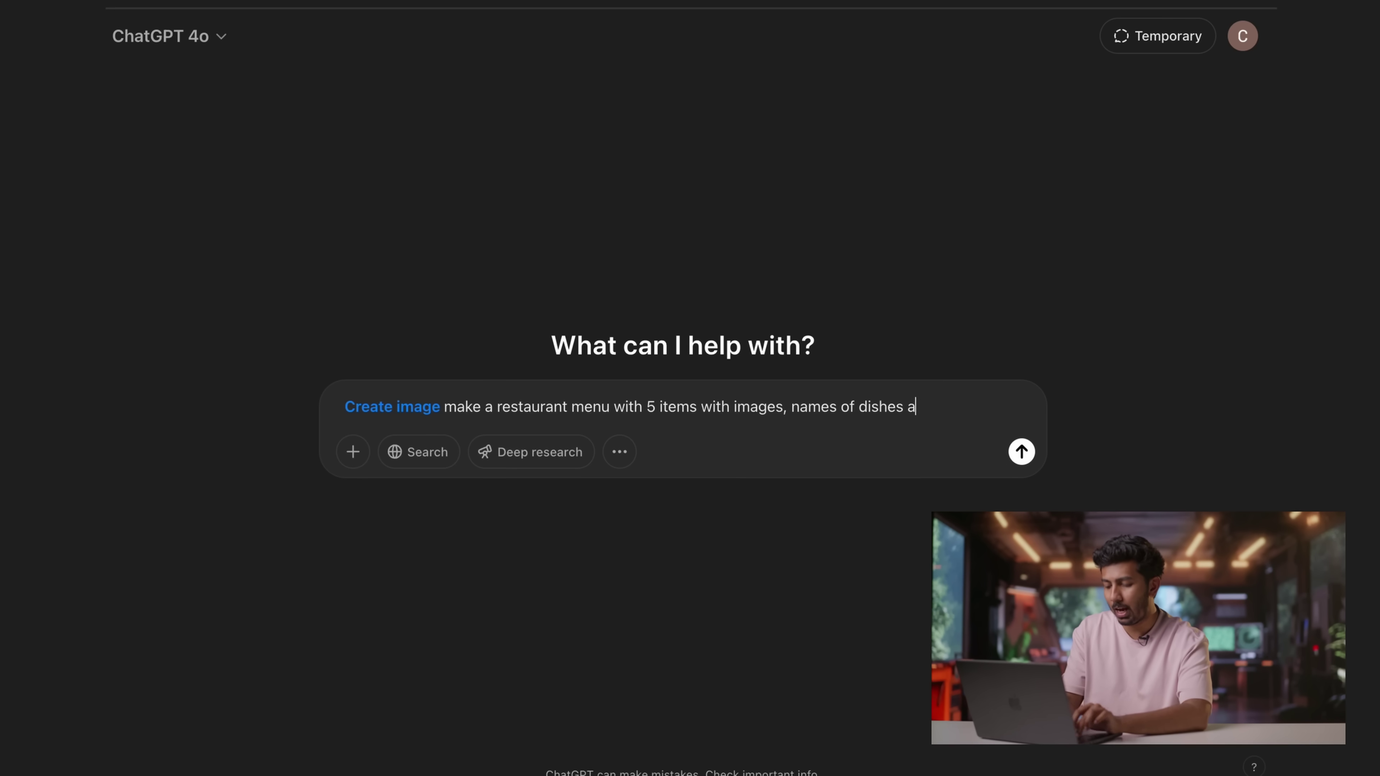
type("nd a short description. All t")
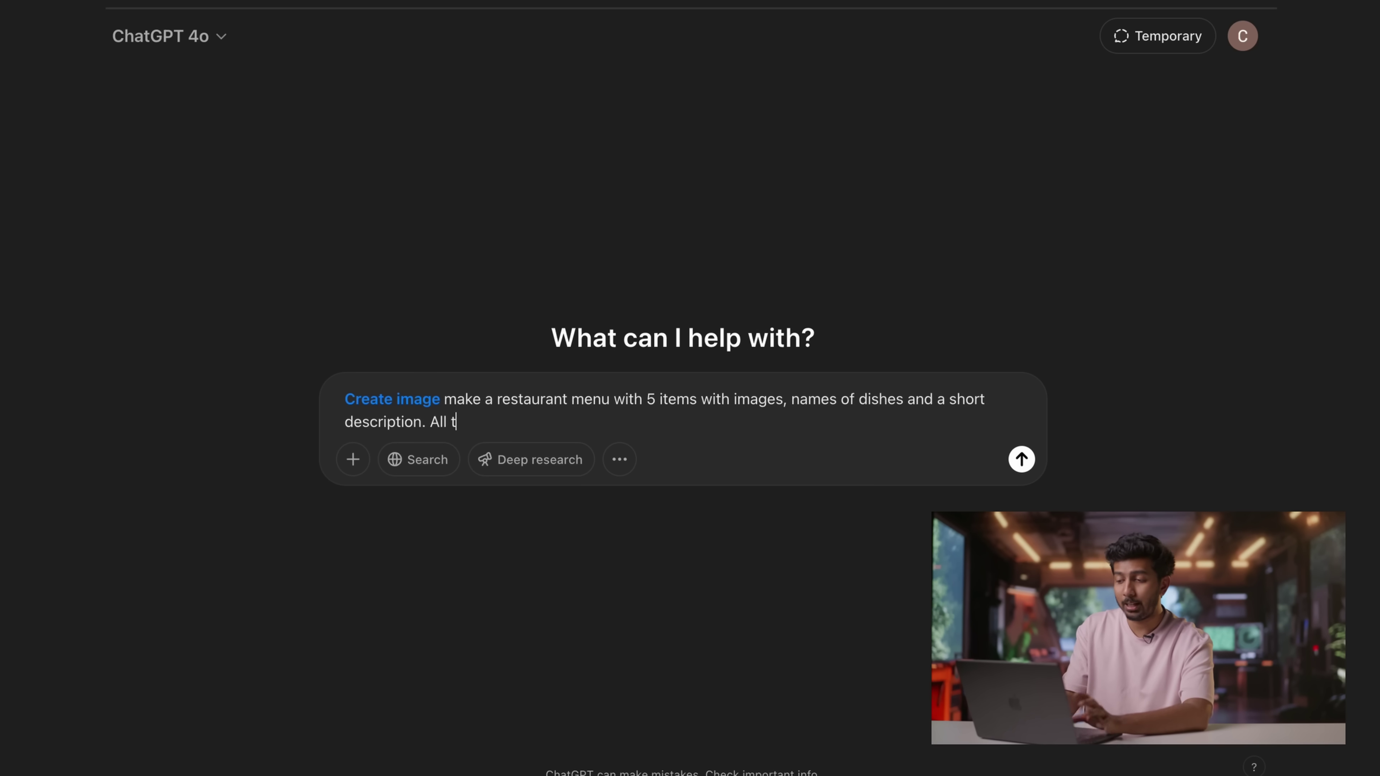
type("he items must be from italian ")
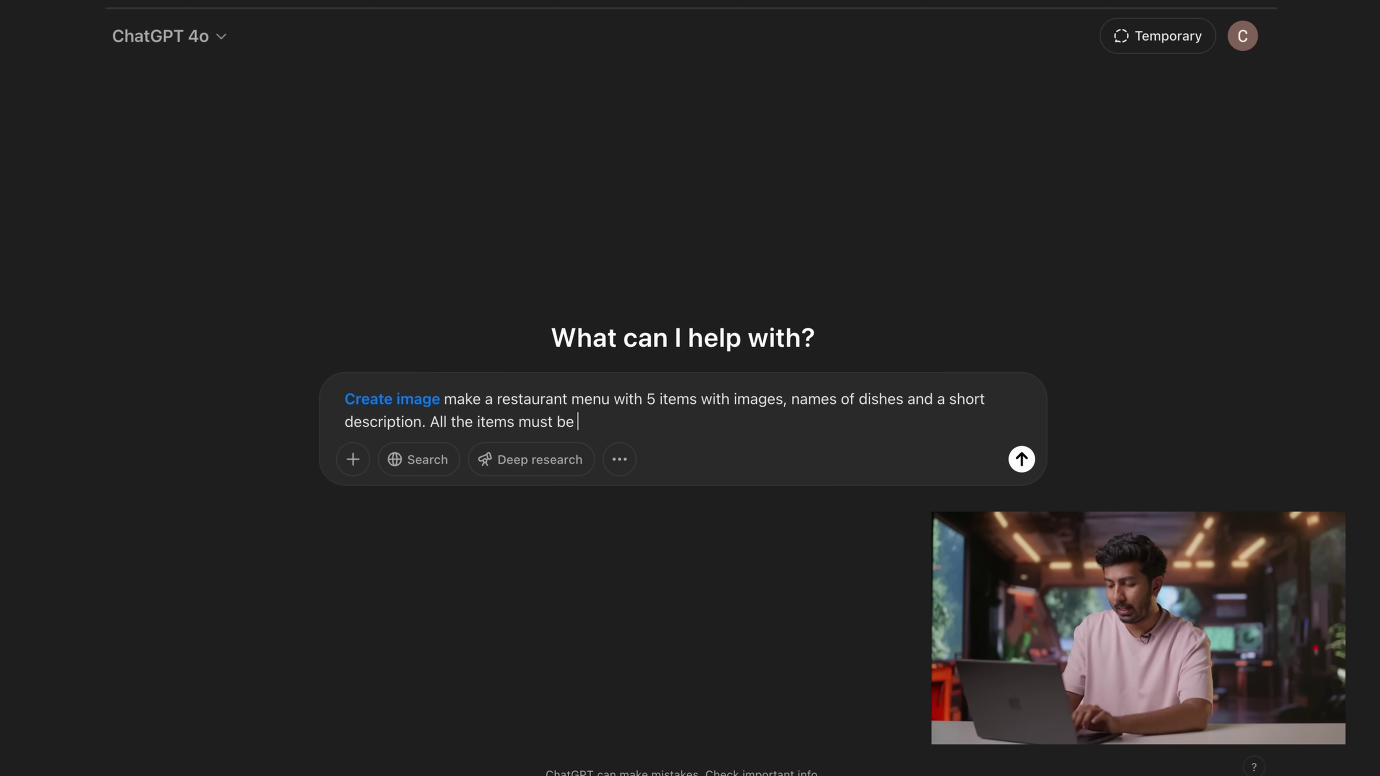
type("cuisine")
key("Return")
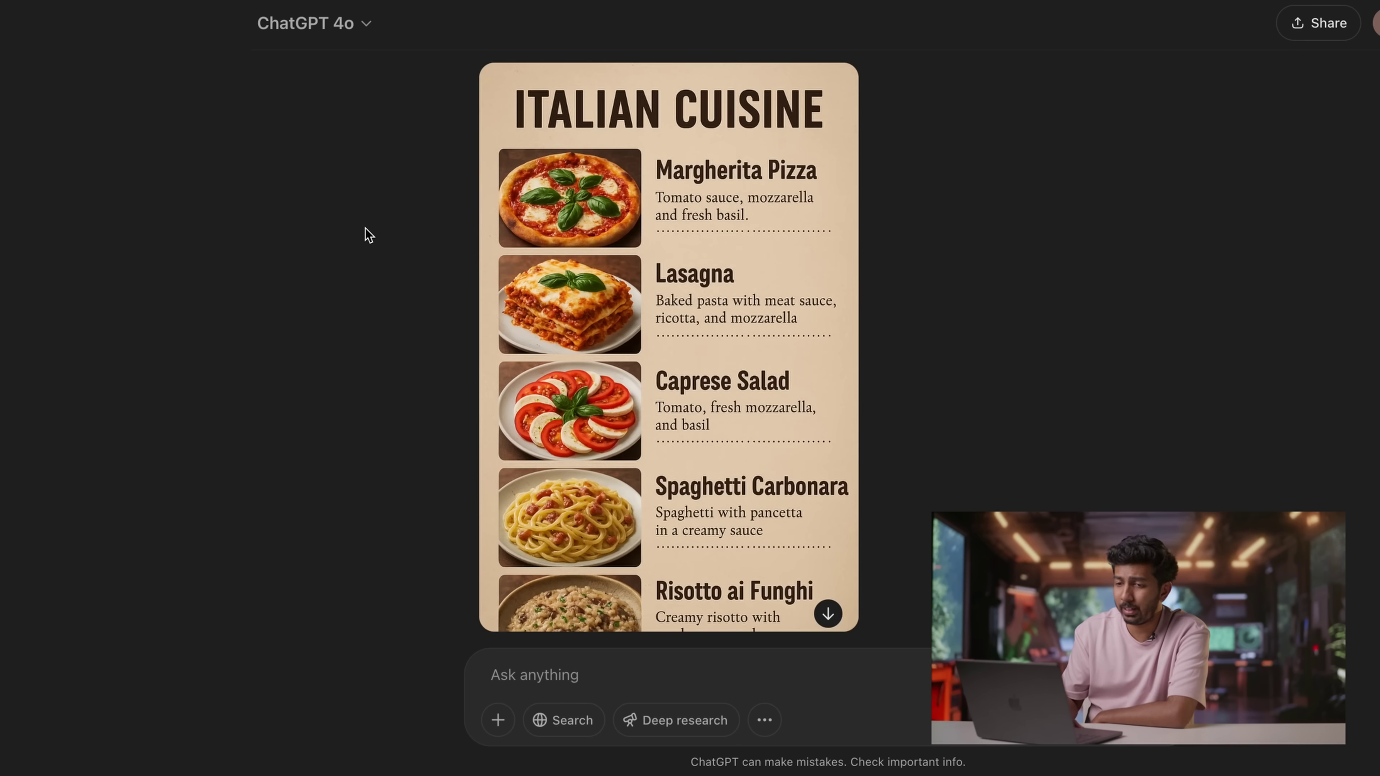
left_click(608, 319)
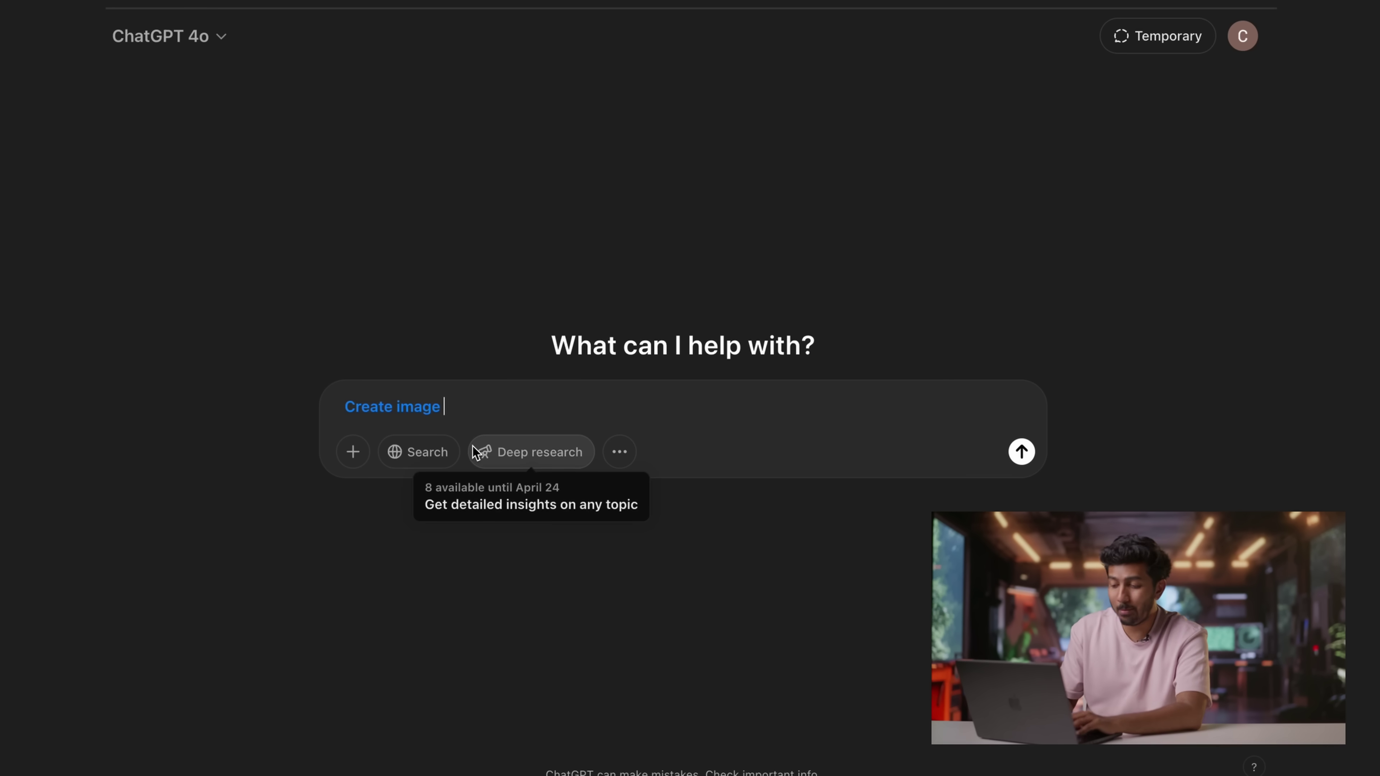
type("Imagine a menu card for a seafood restaurant at GOA india with detail indian raw seafood cuisine")
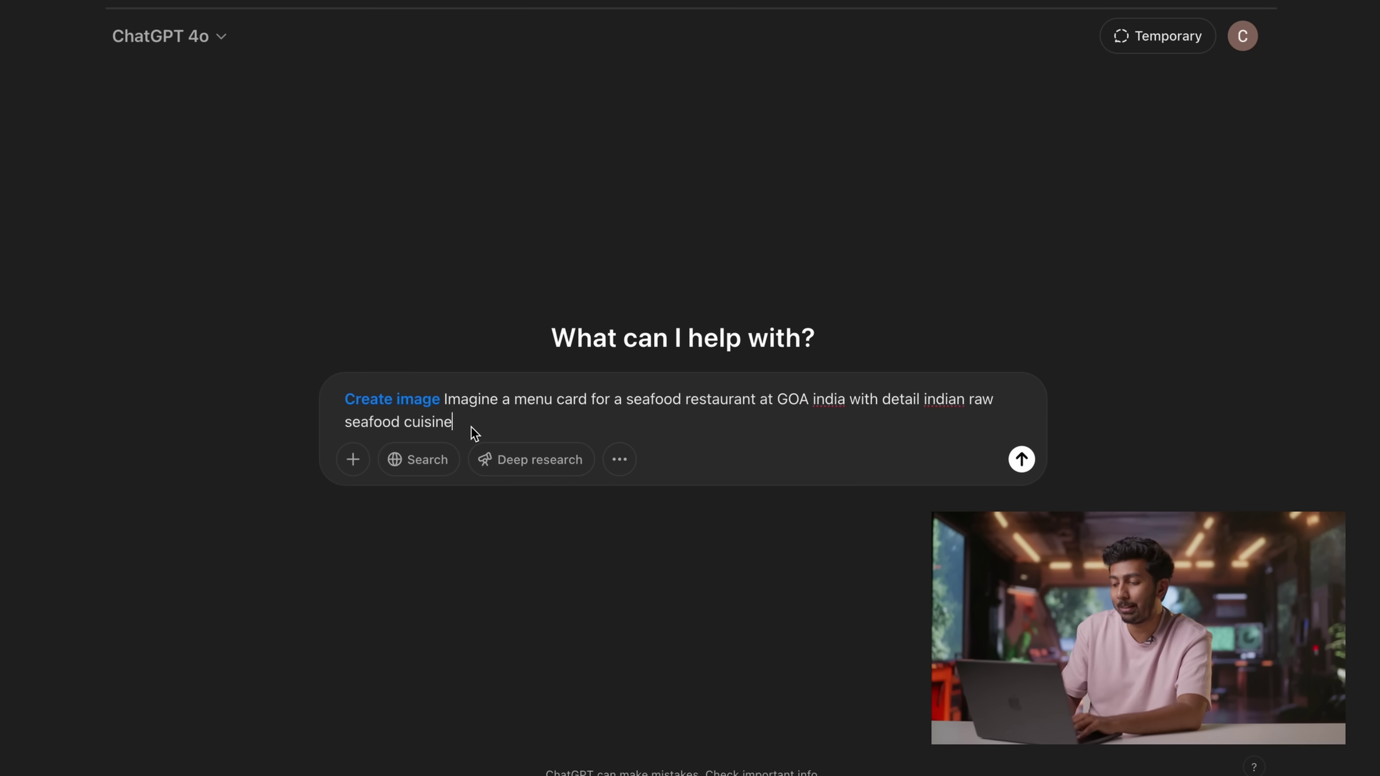
- Generate the Goa seafood restaurant menu card and view it full-size
key("Return")
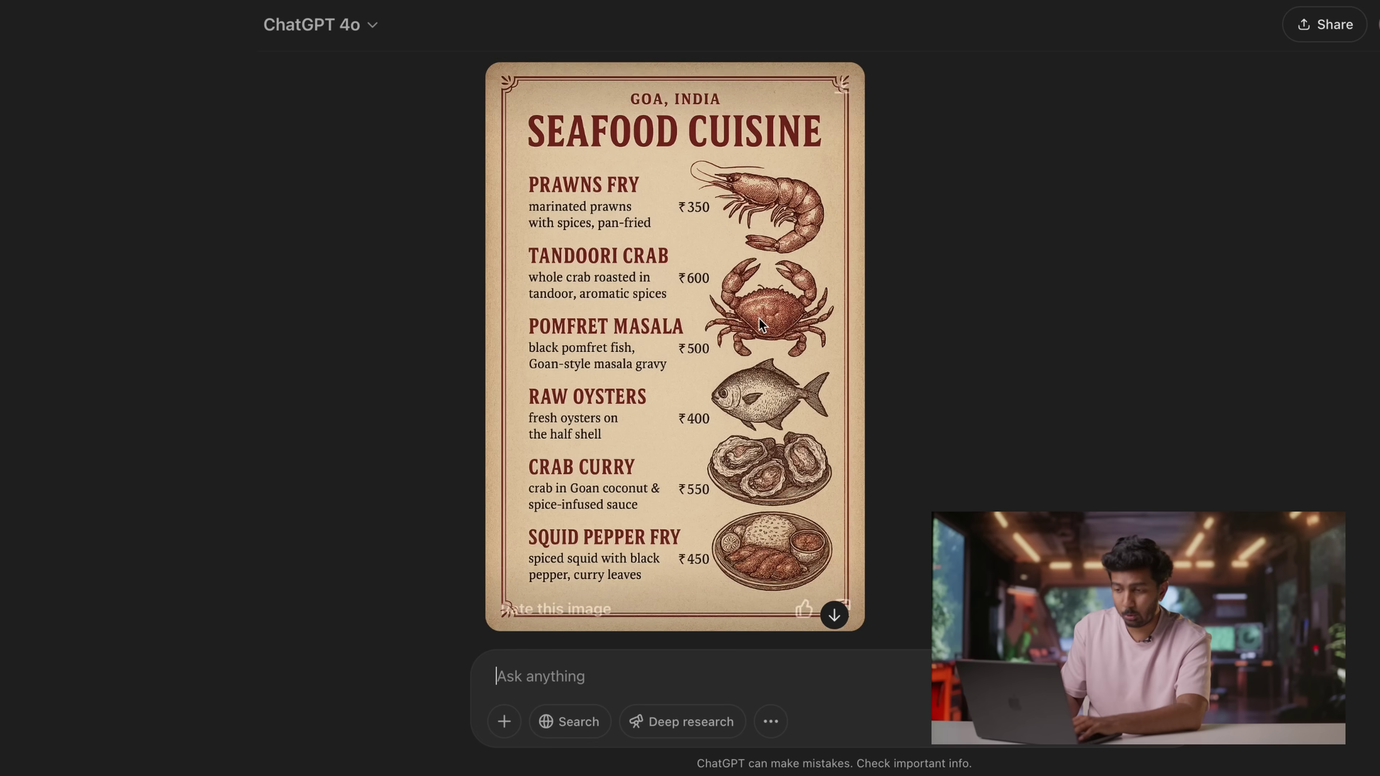
left_click(759, 319)
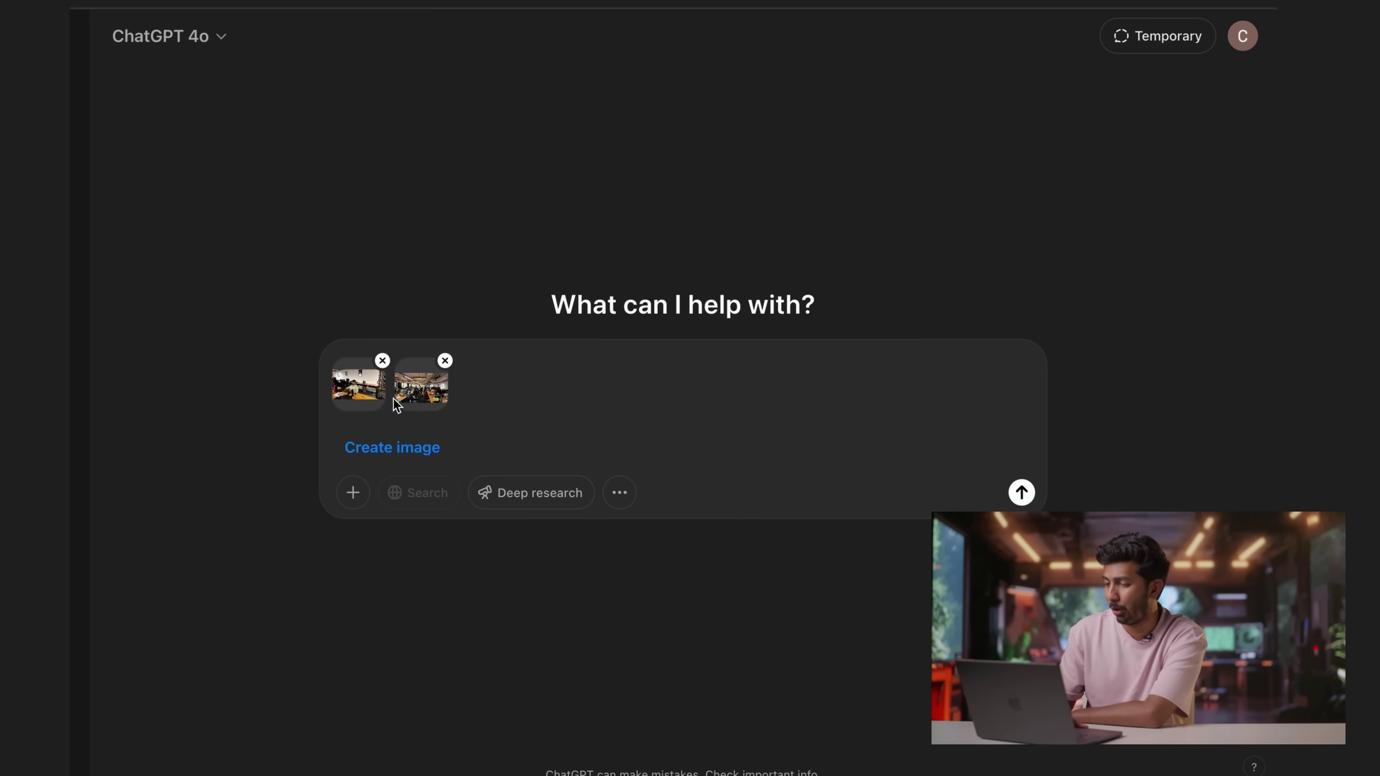
- Generate a comic of the two photos chatting about office gossip and view it
type("Imagine a ")
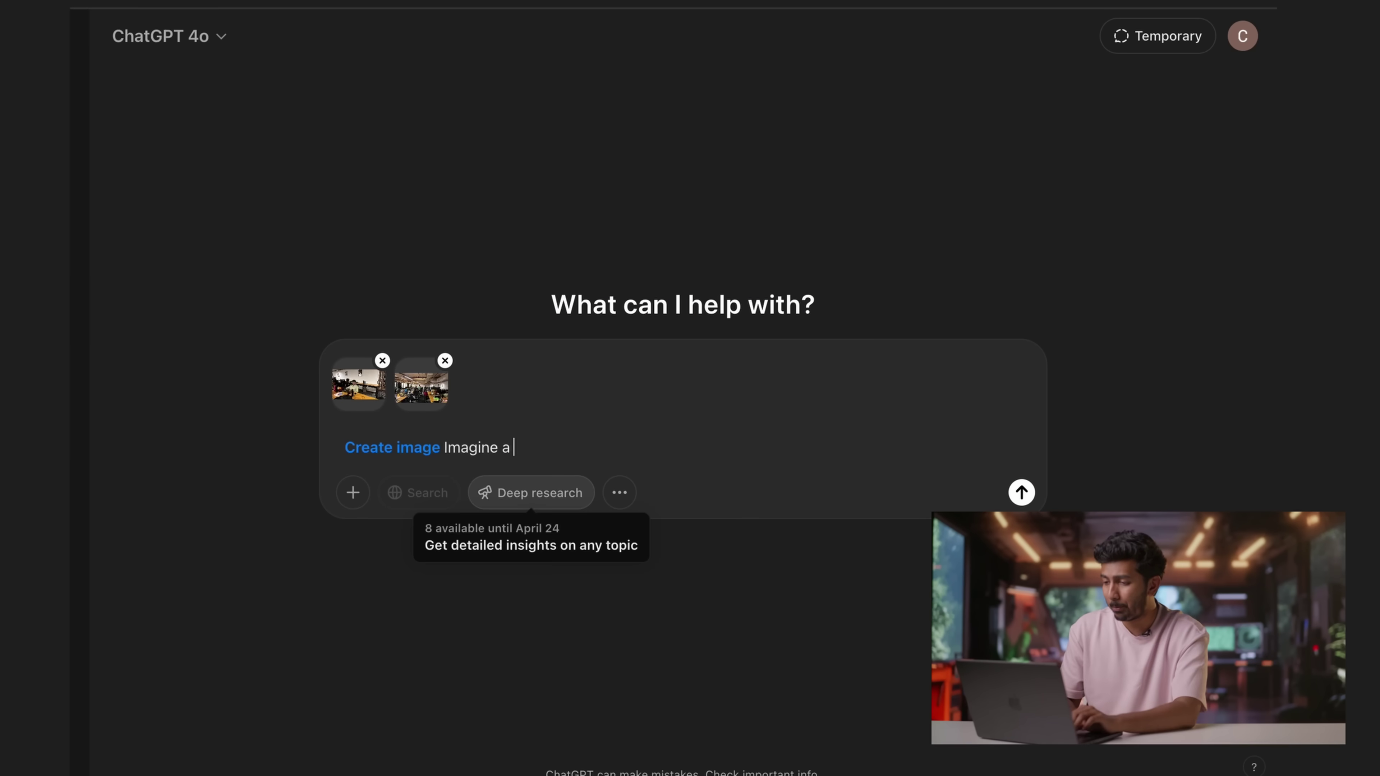
type("comic conversation between these two")
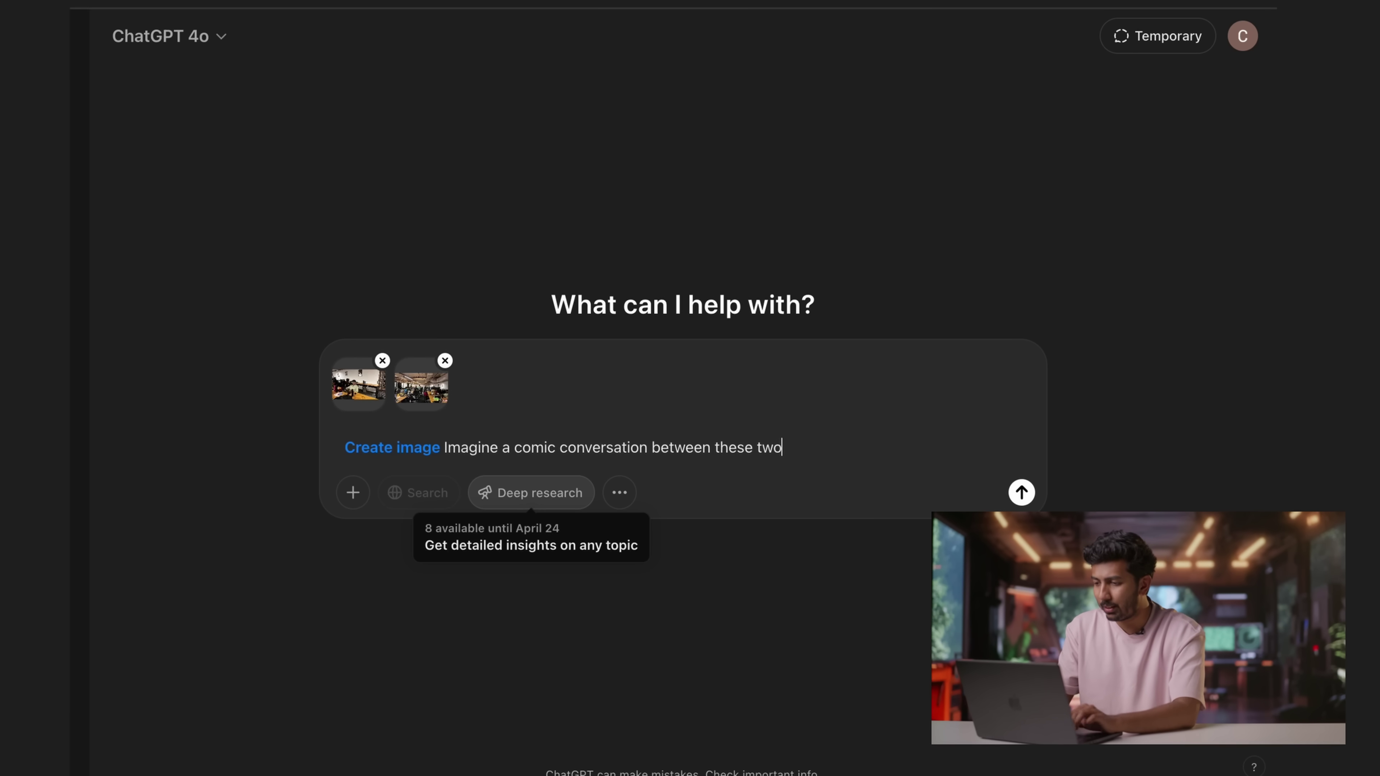
type(" images about some office gossip")
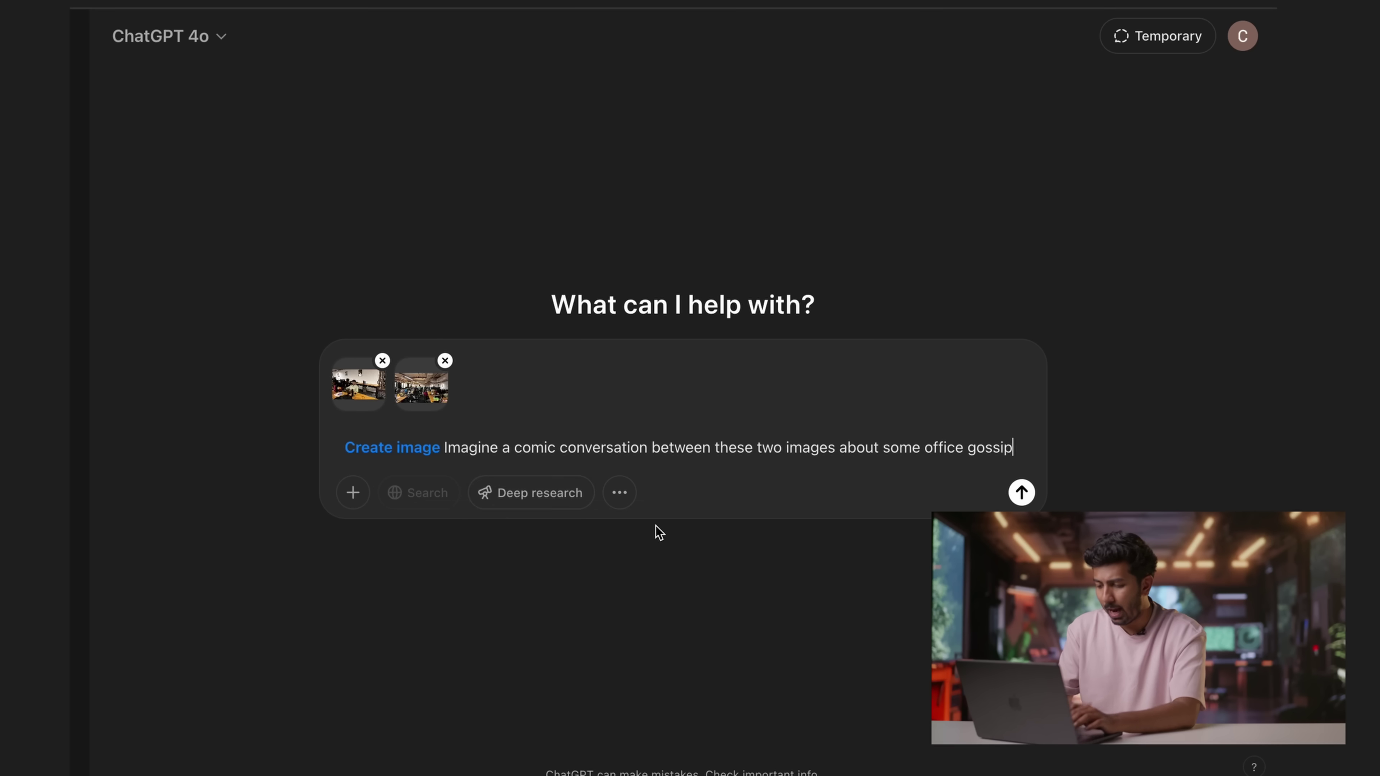
key("Return")
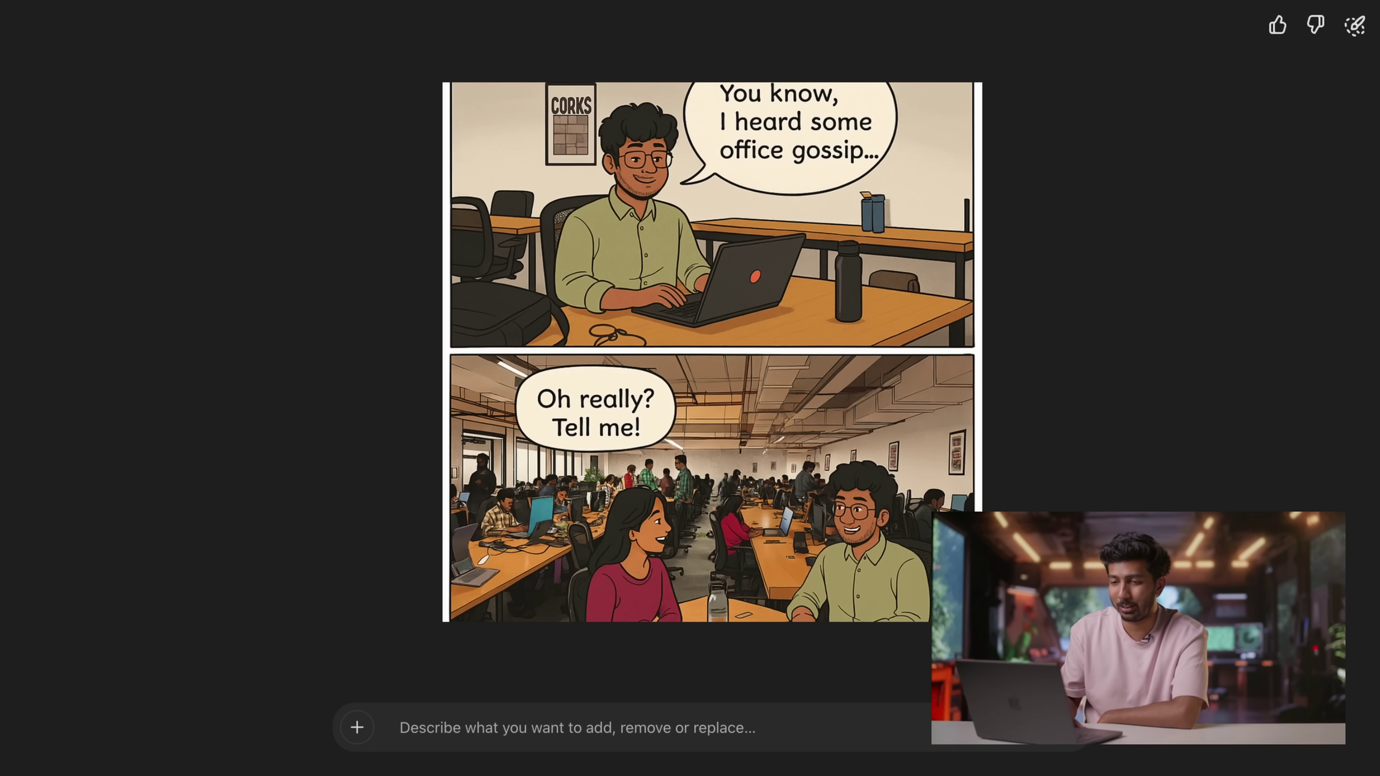
key("Escape")
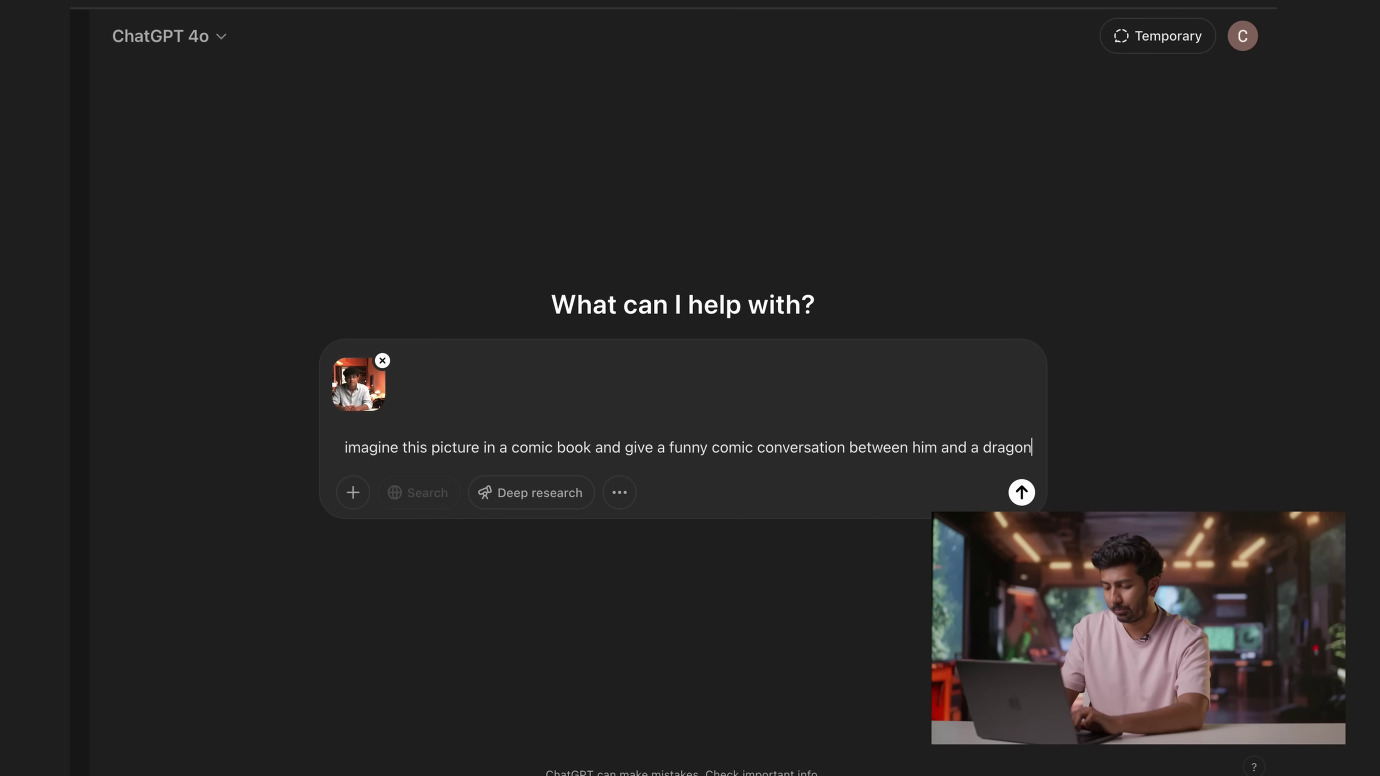
- Generate the man-and-dragon comic from the attached photo and view it enlarged
key("Return")
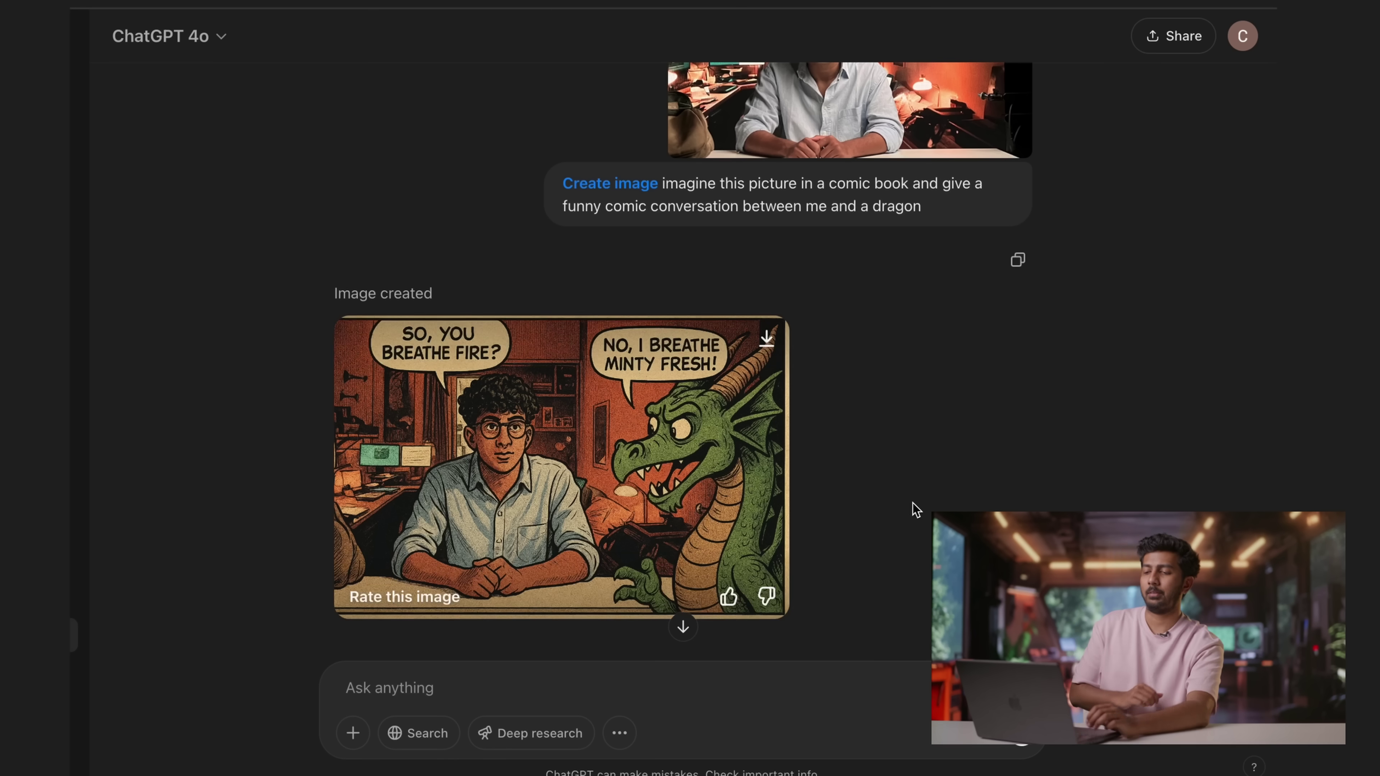
left_click(655, 480)
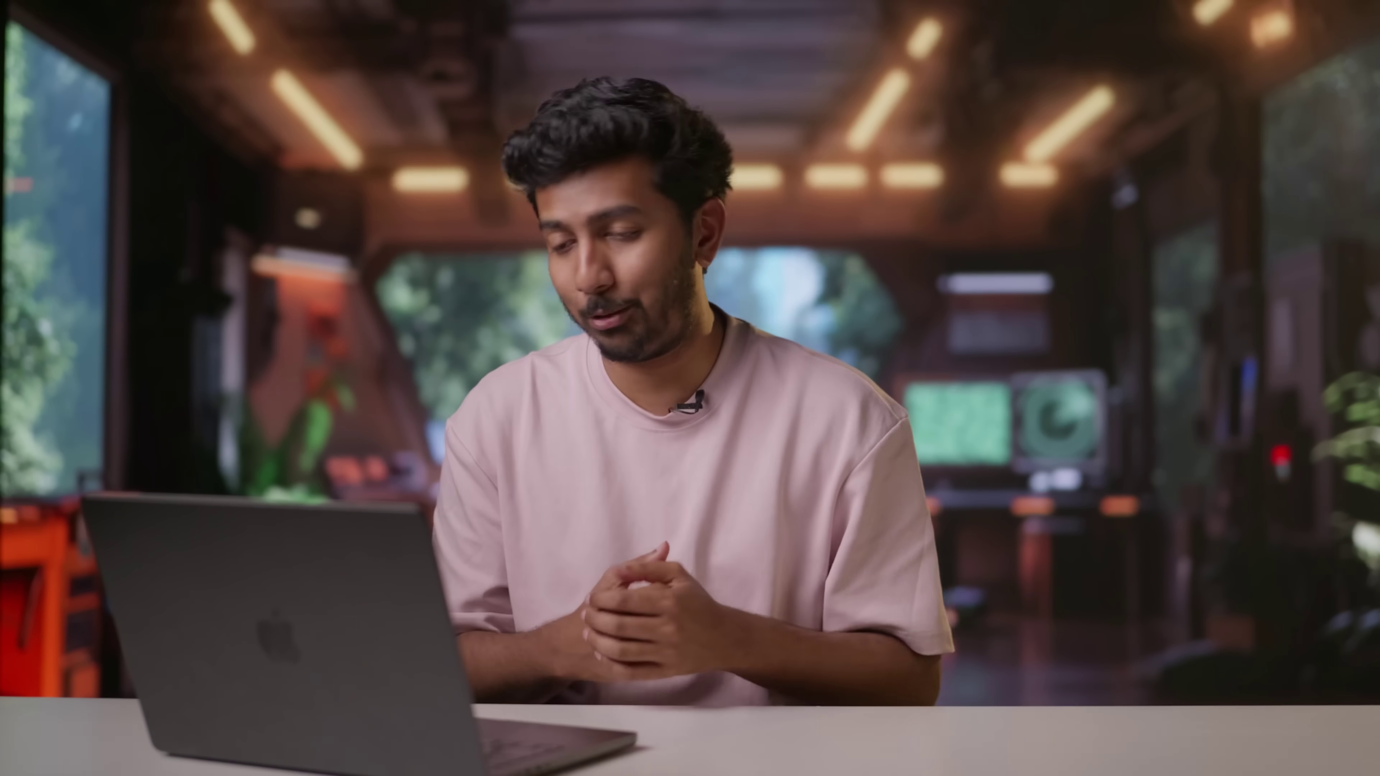
- Generate an image remaking the IRCTC website as if designed by Apple, then view it
type("remake the")
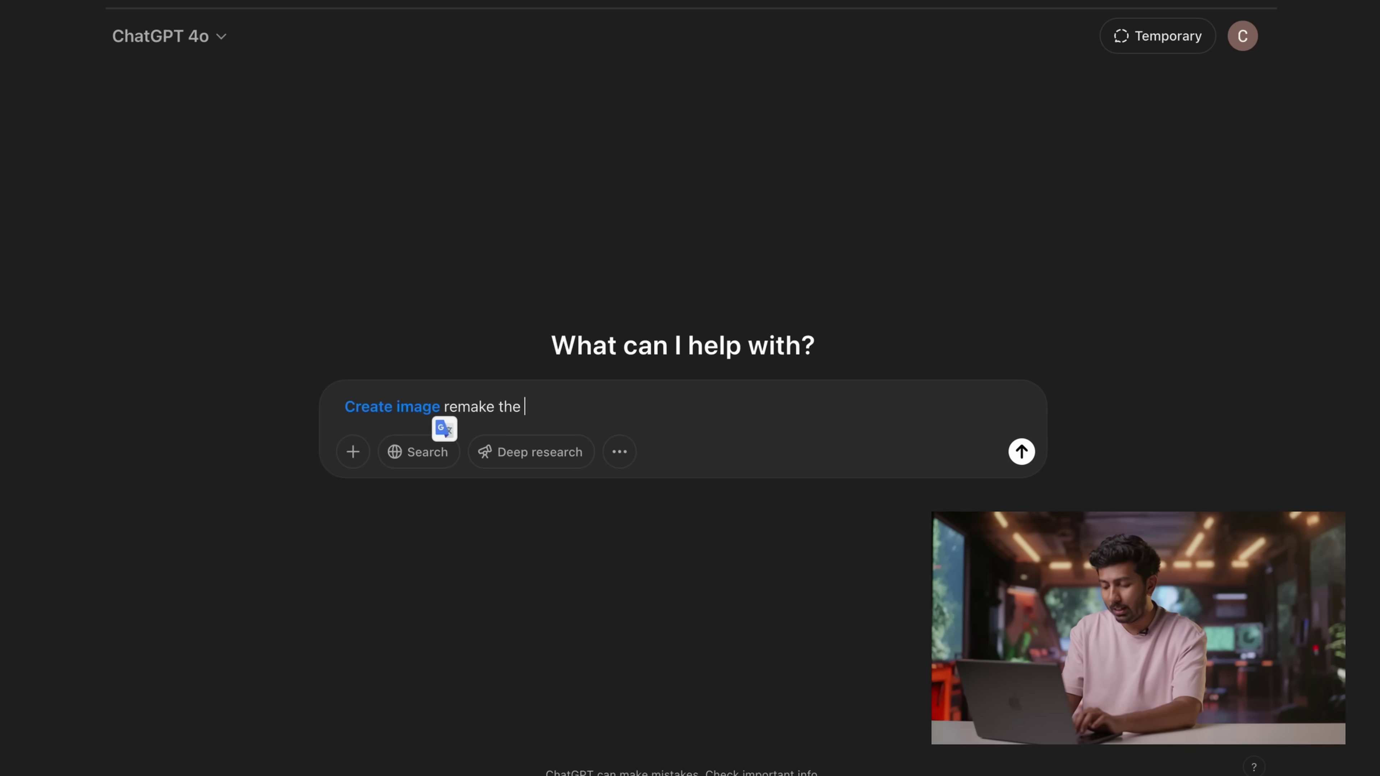
type(" irctc we")
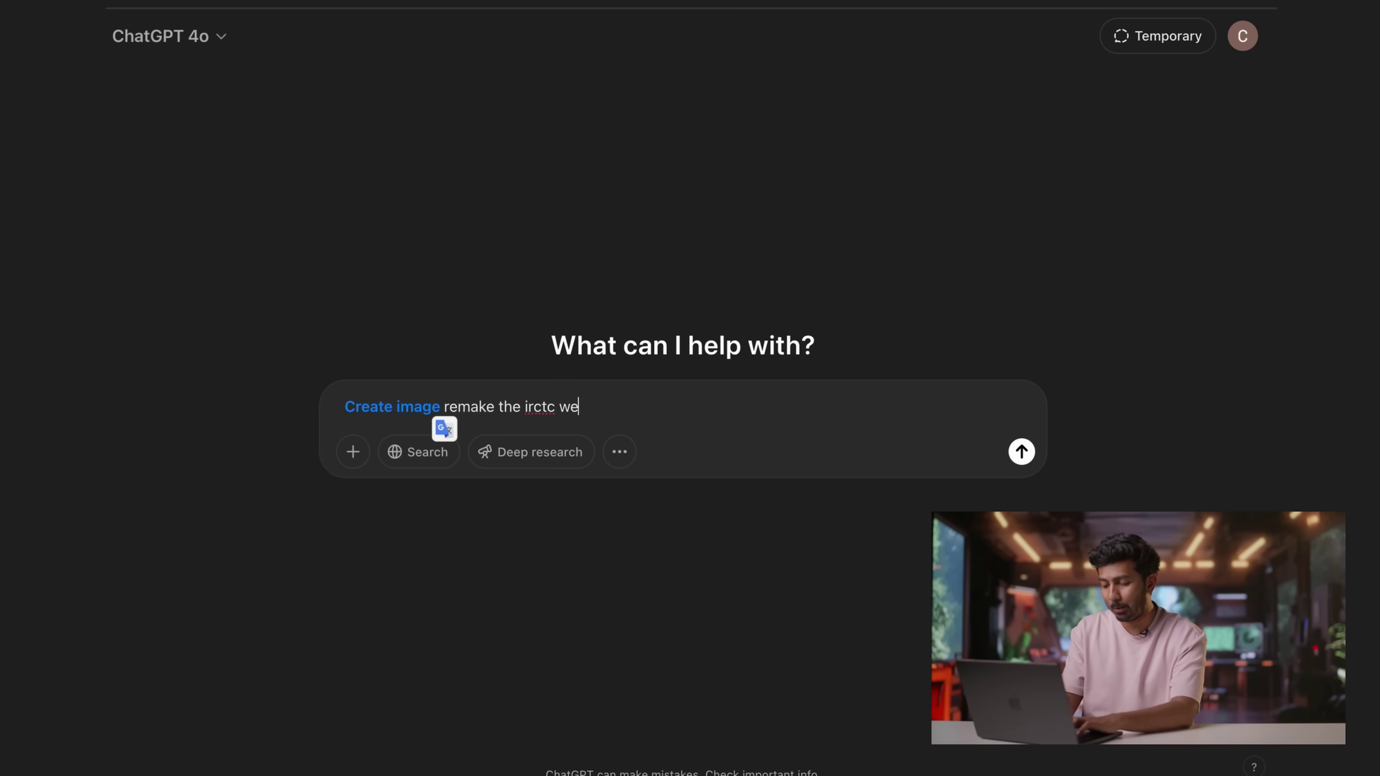
type("bsite as if it")
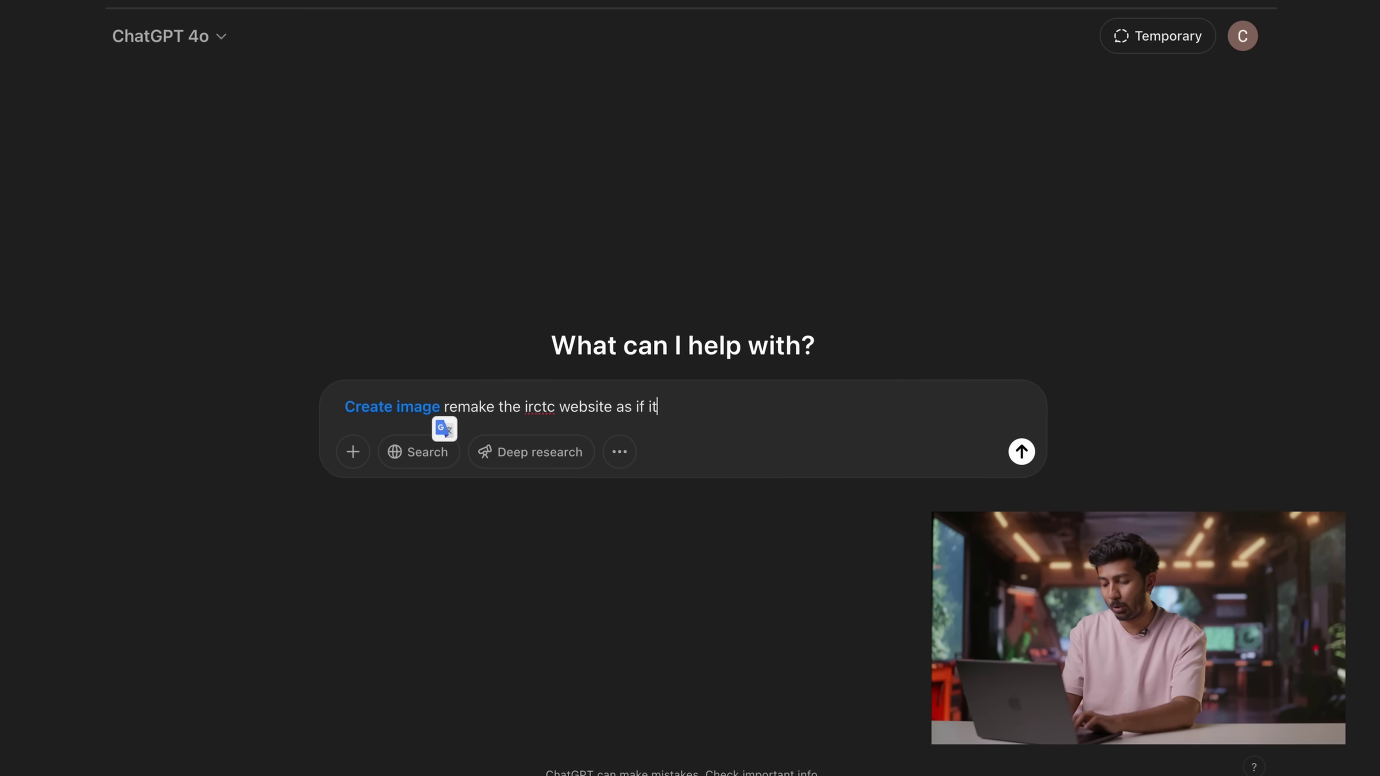
type(" were designed by apple")
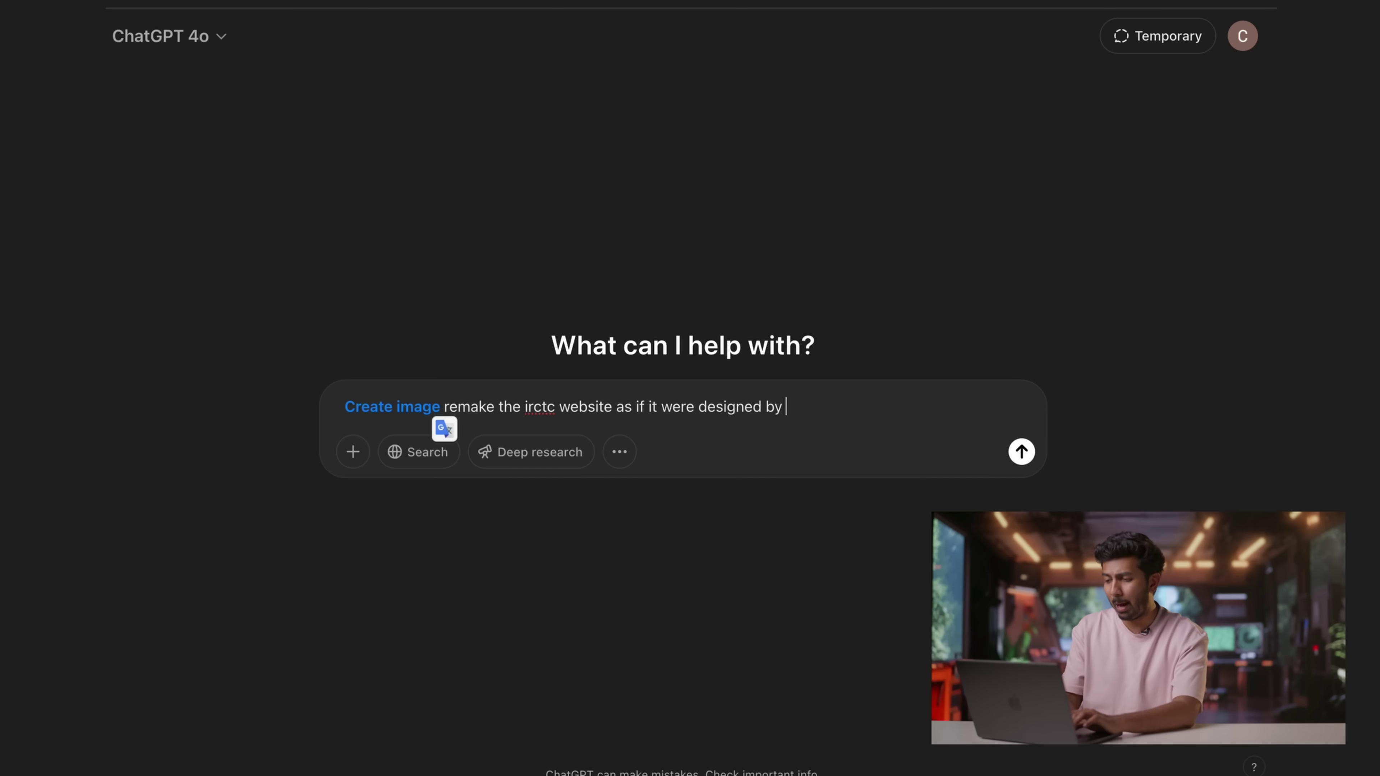
key("Return")
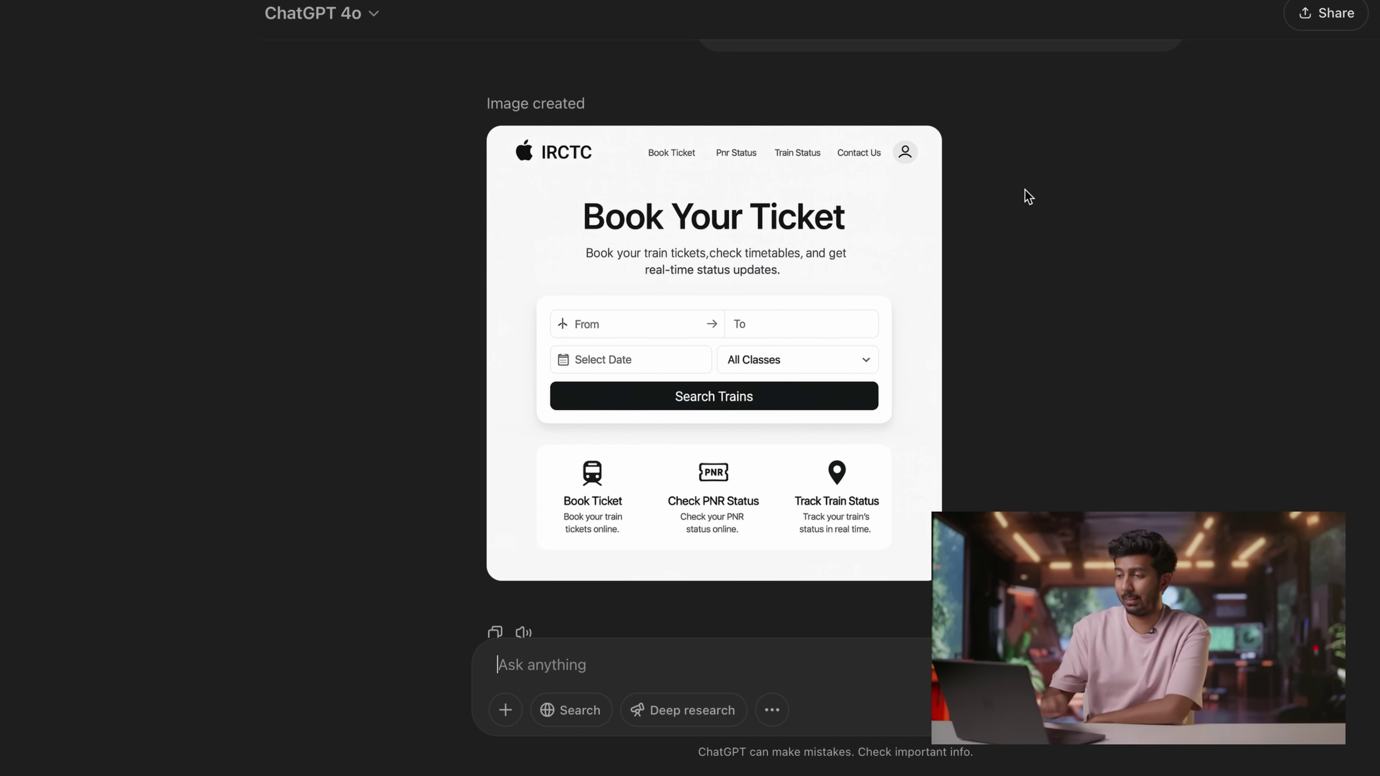
left_click(739, 296)
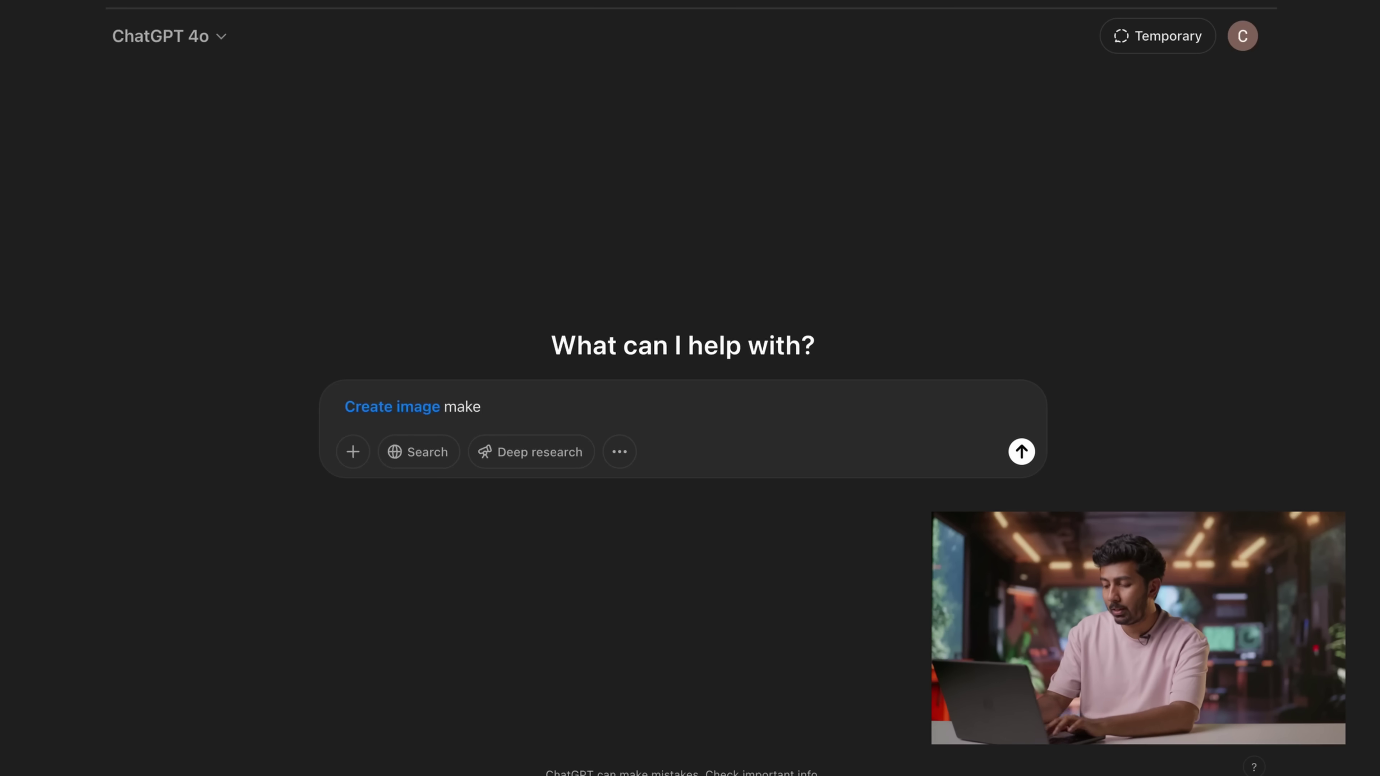
- Request a six-icon purple-and-yellow social media app icon pack and view the result
type("me")
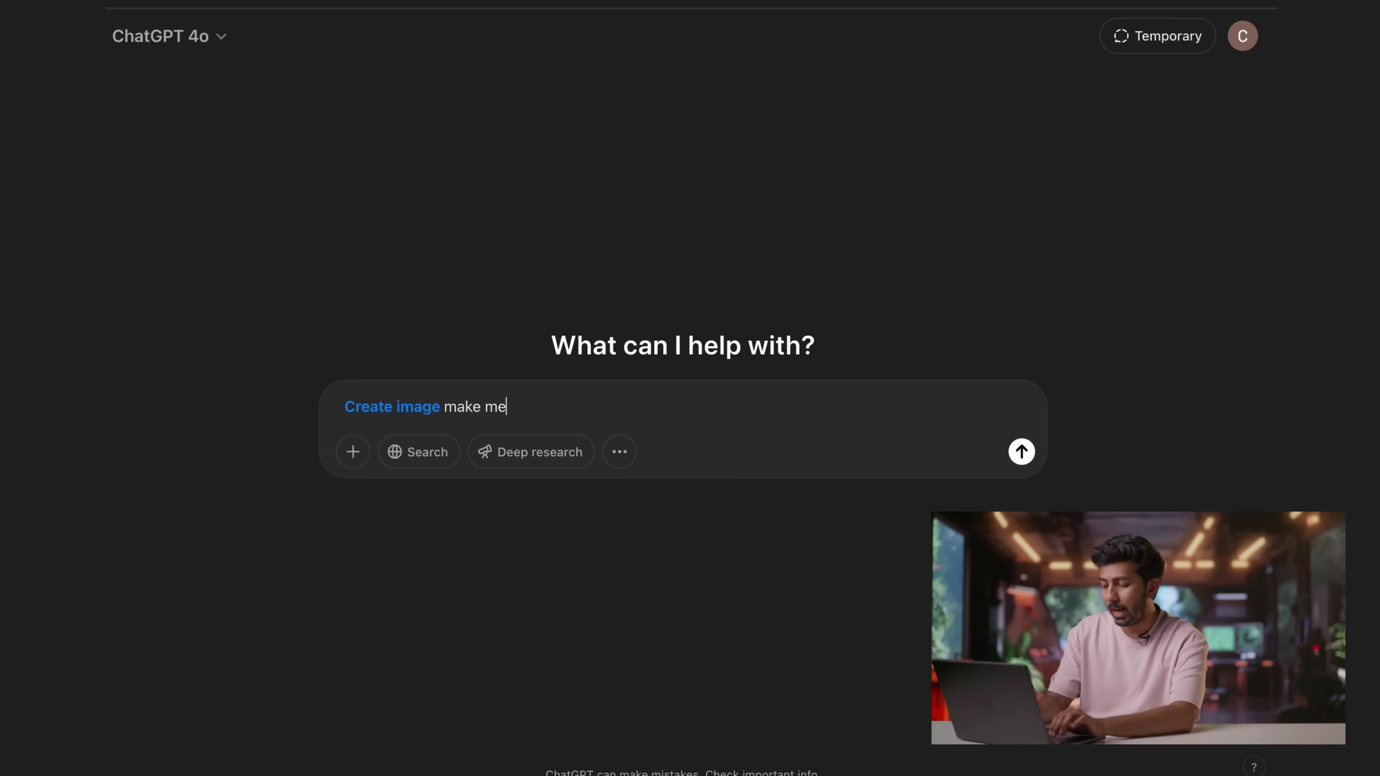
type(" an icon pack with ")
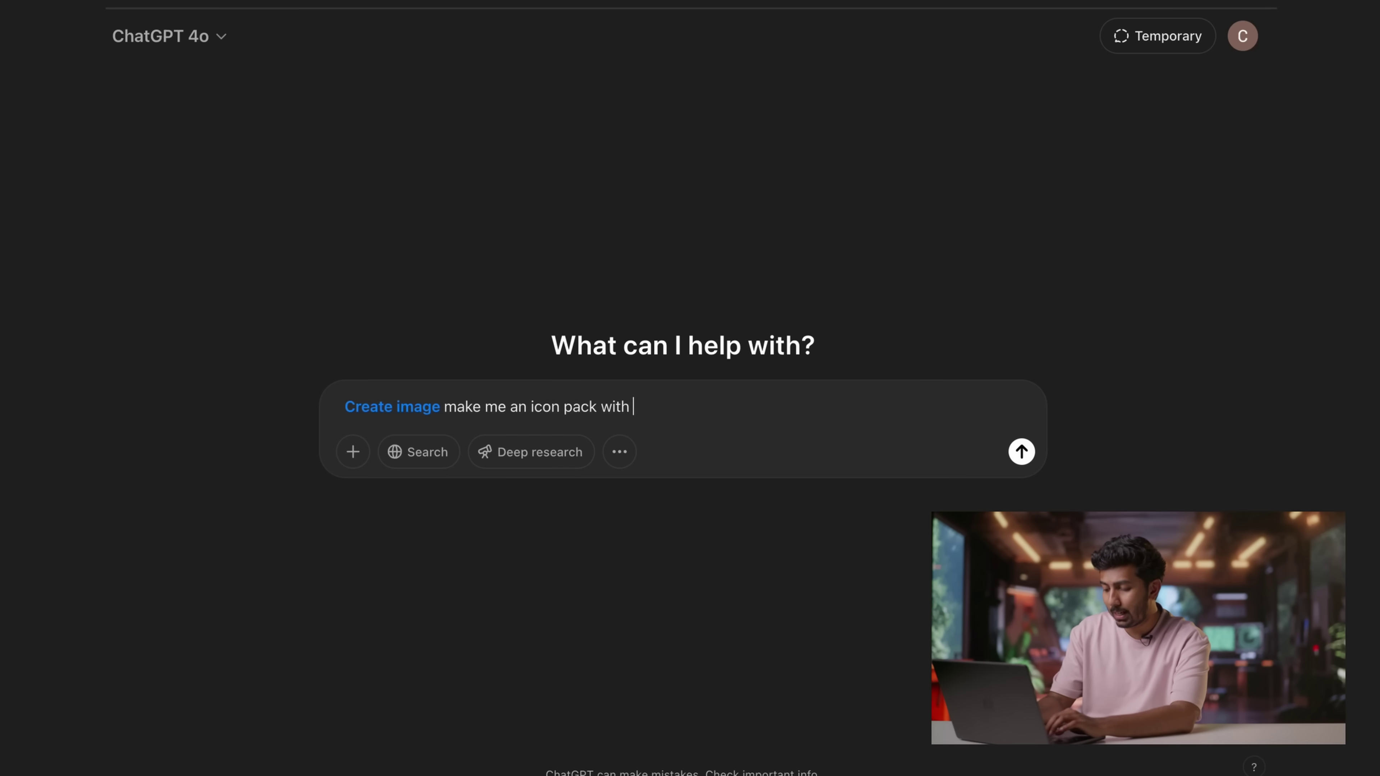
type("6 icons for a")
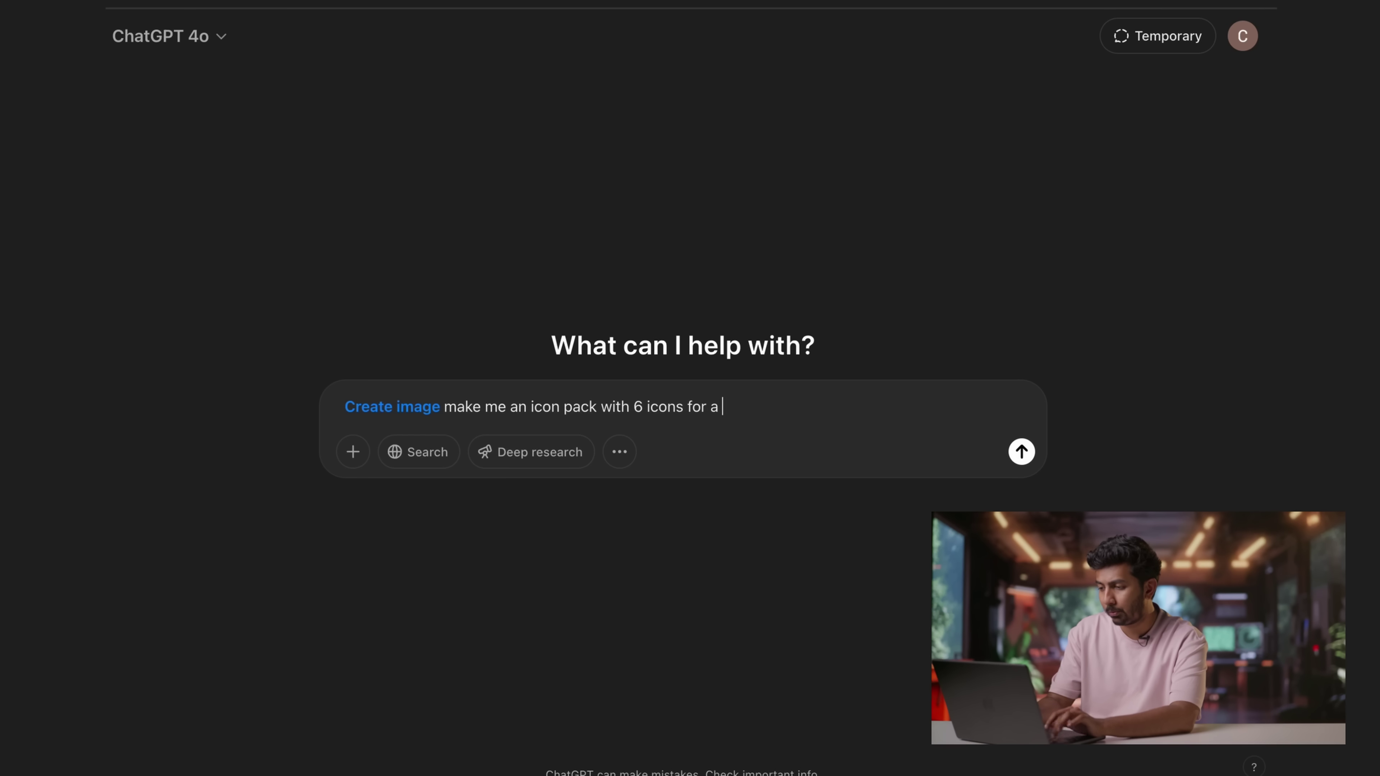
type(" social meid")
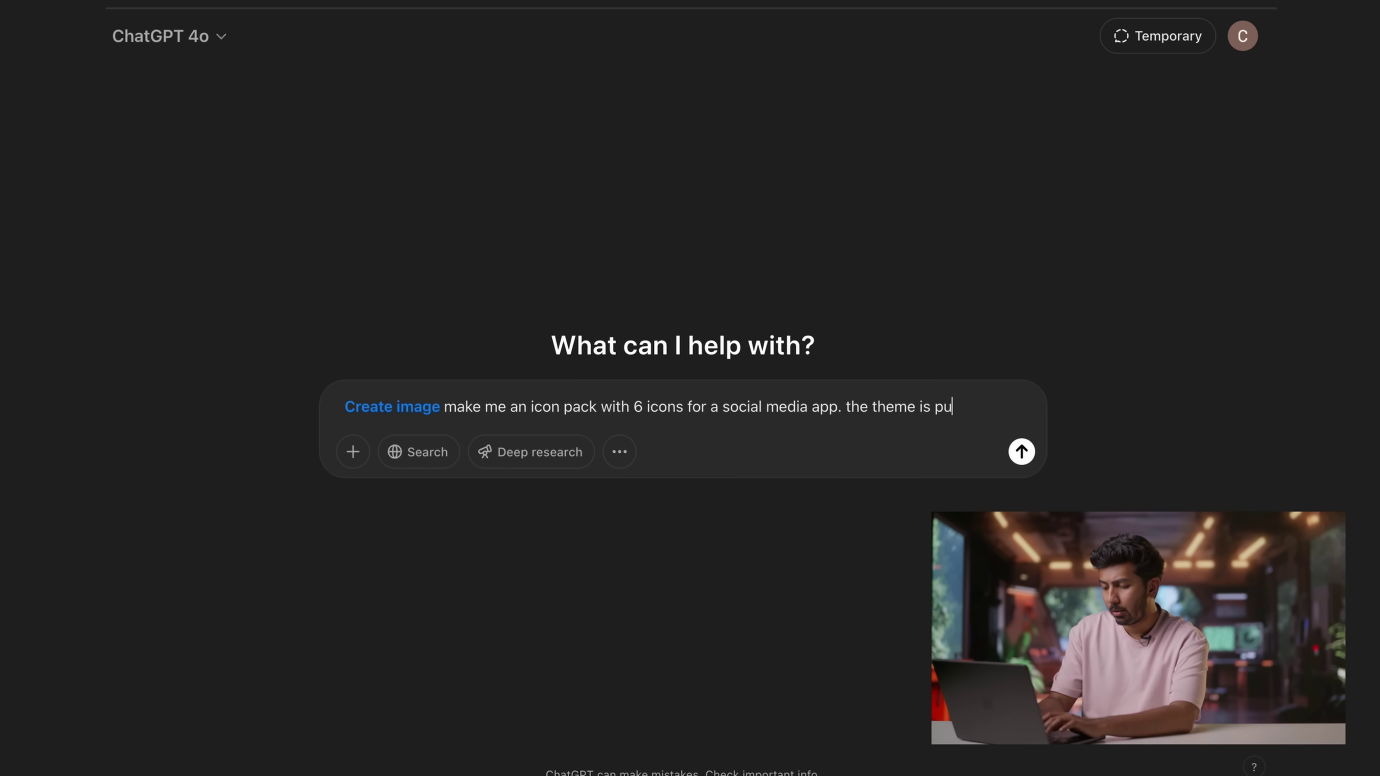
type("yell")
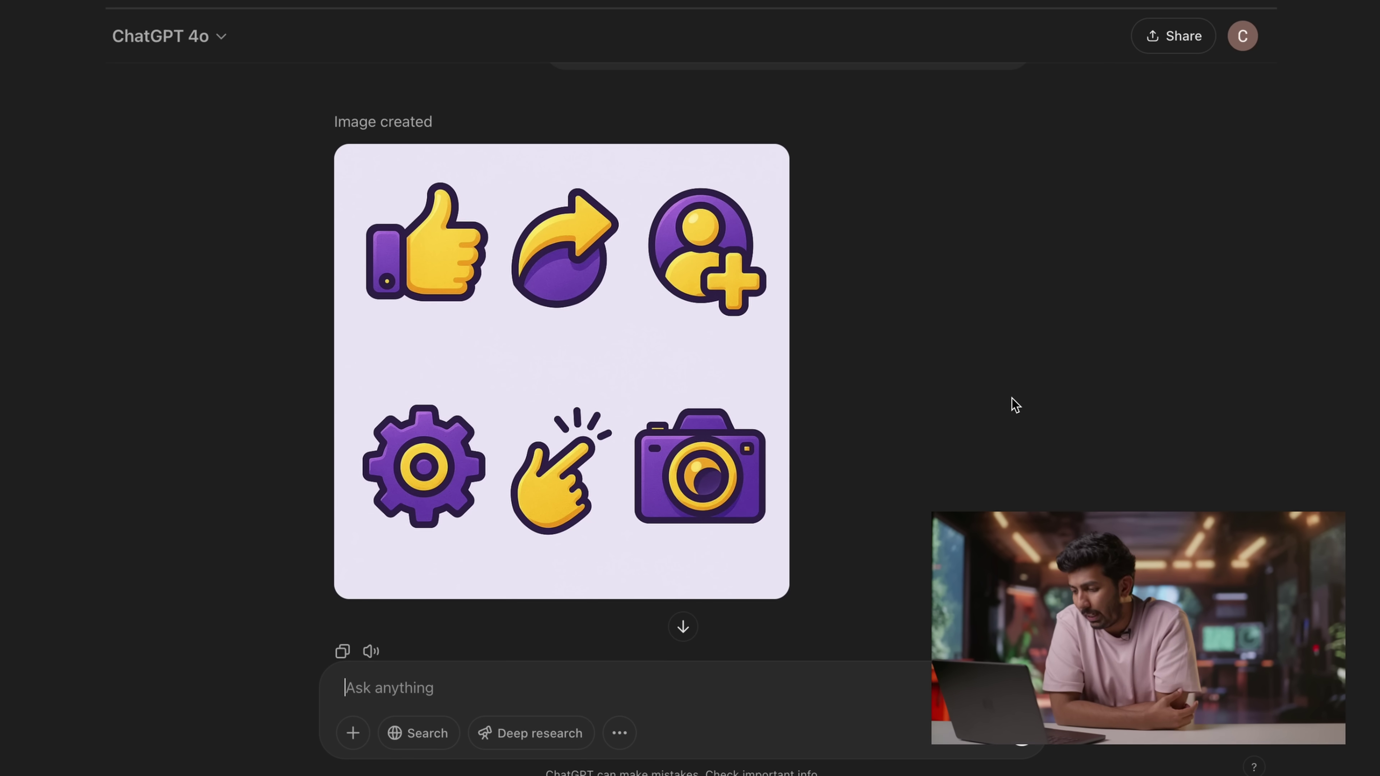
mouse_move(363, 457)
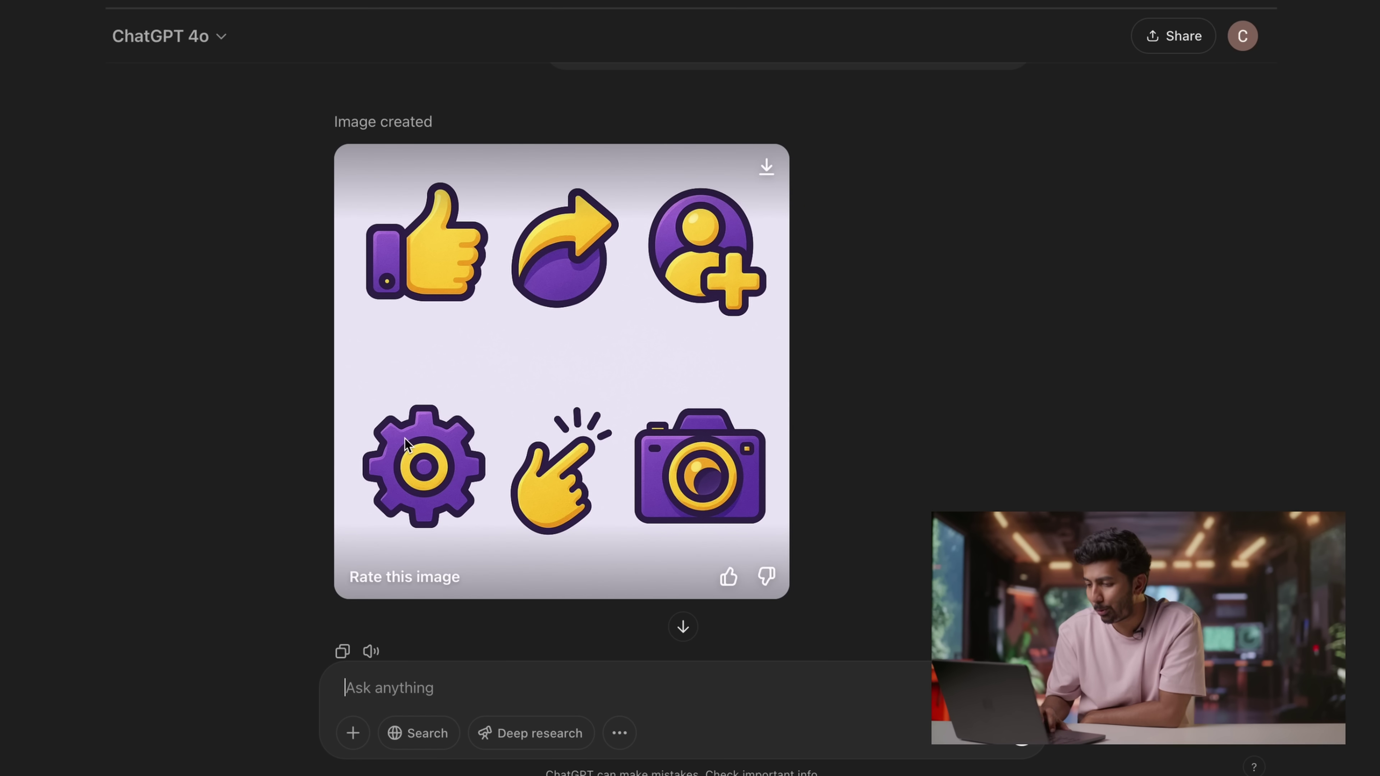